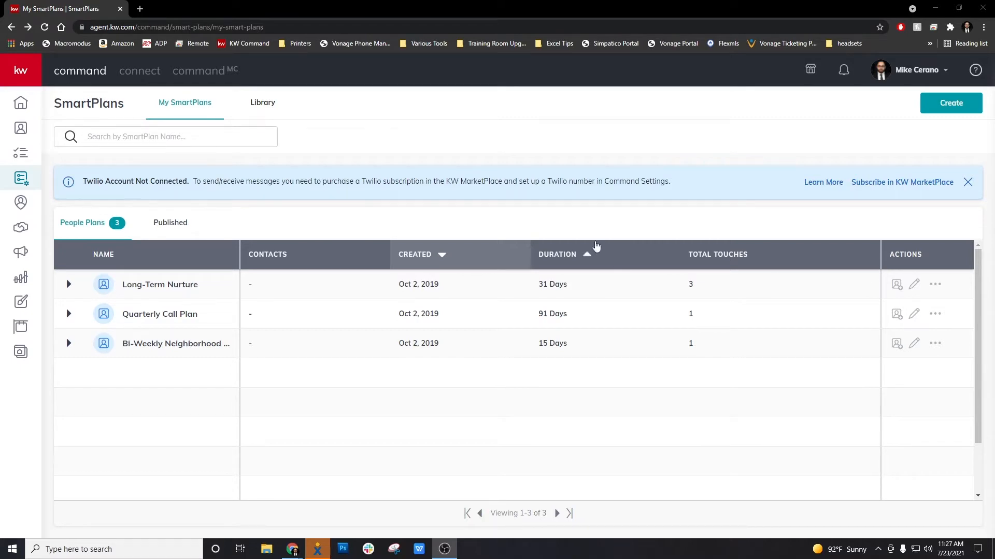
Step: Create a new empty SmartPlan named 'test' from the SmartPlans page
{"action": "left_click", "coordinate": [435, 153]}
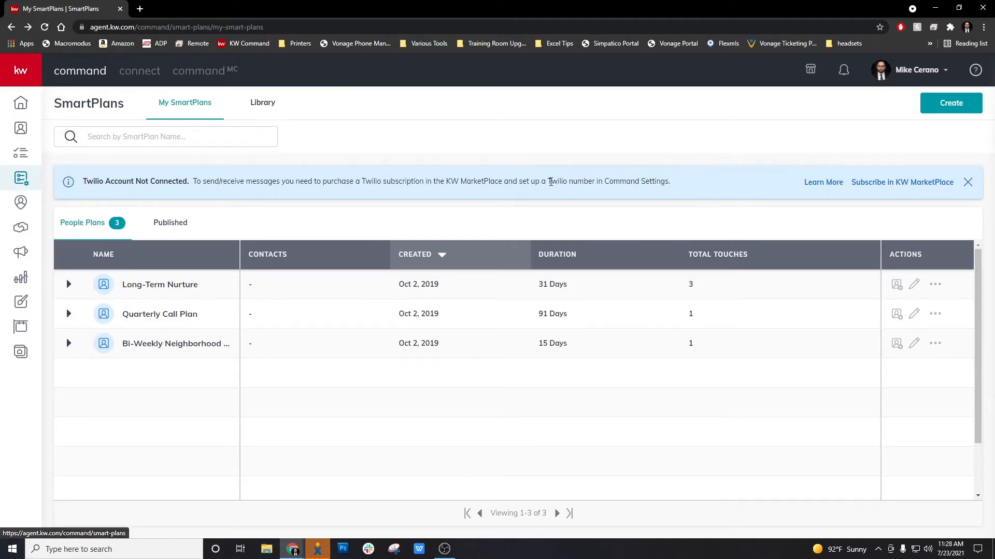
{"action": "left_click", "coordinate": [955, 104]}
{"action": "left_click", "coordinate": [421, 284]}
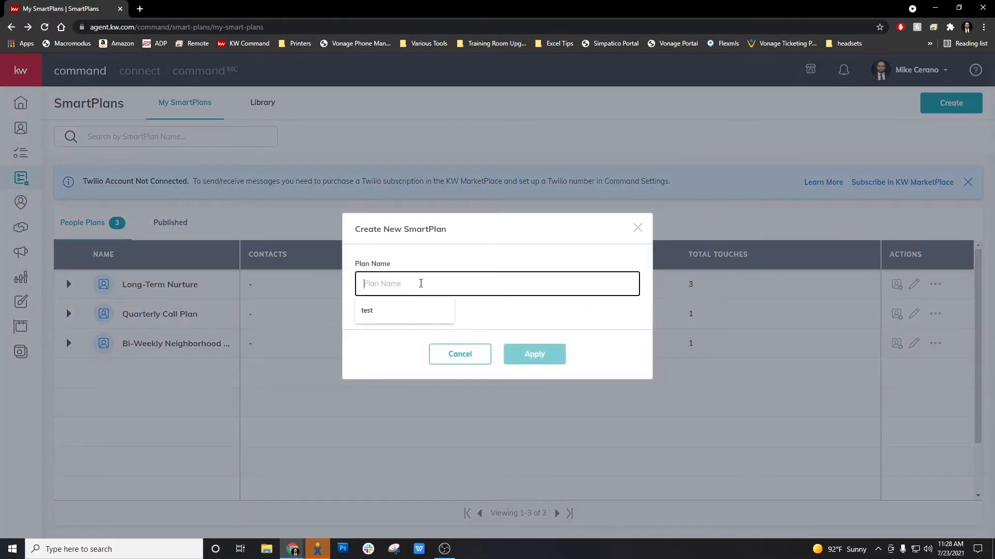
{"action": "left_click", "coordinate": [411, 310]}
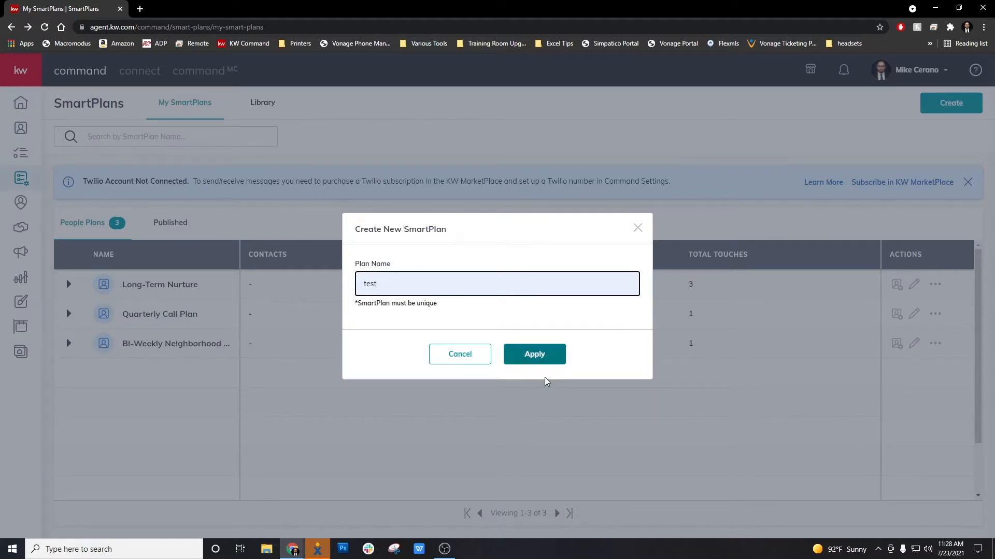
{"action": "left_click", "coordinate": [541, 360]}
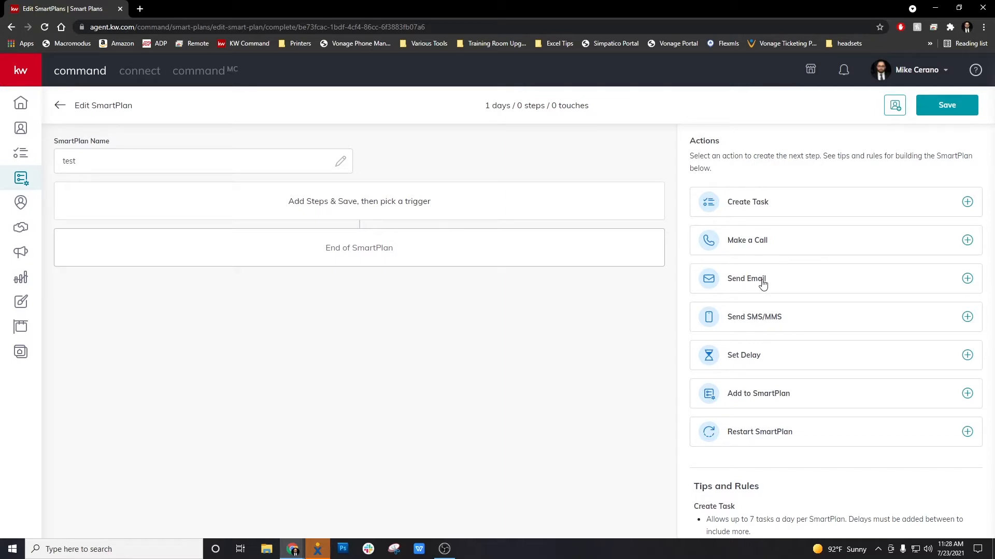
Step: Add a Send Email step with the subject 'New Listing For Sale'
{"action": "left_click", "coordinate": [787, 284]}
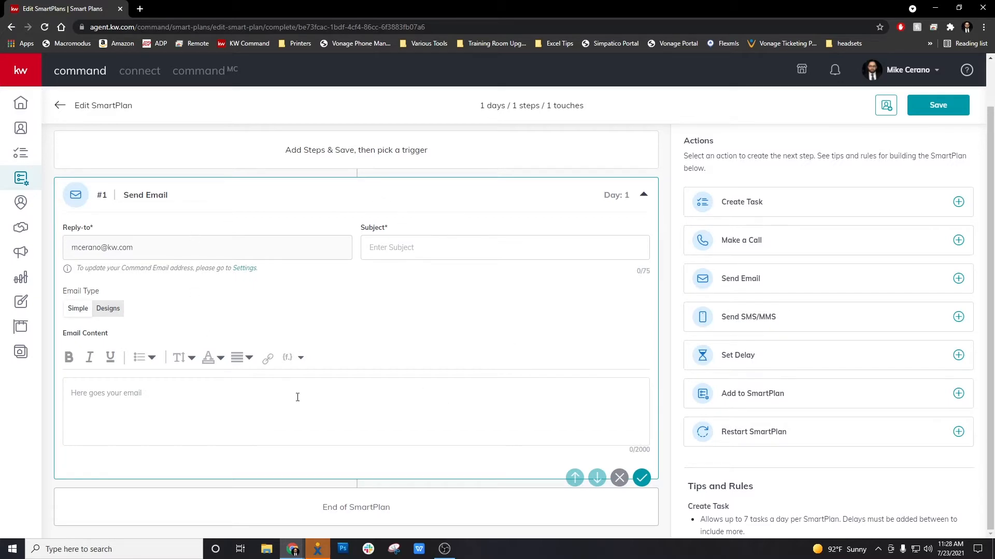
{"action": "left_click", "coordinate": [429, 250]}
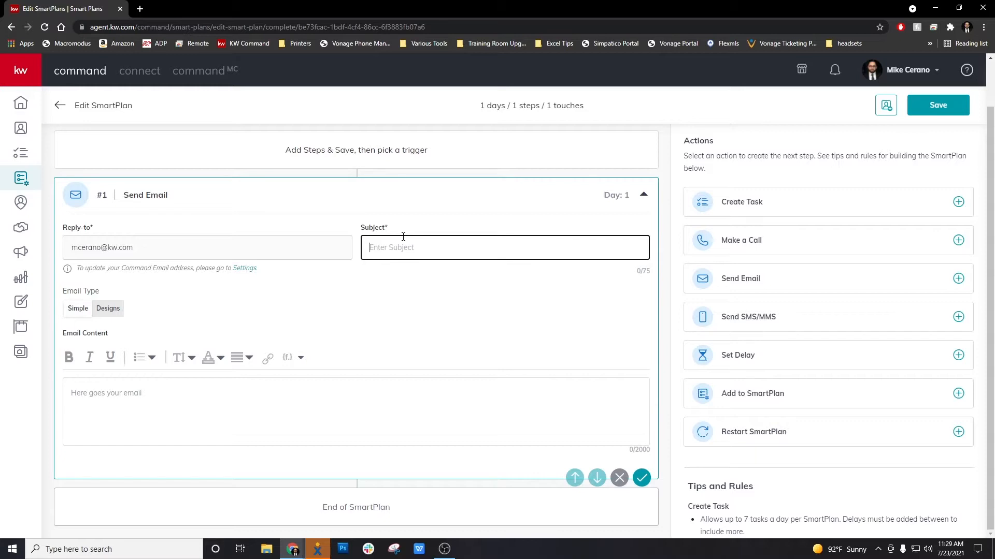
{"action": "type", "text": "New Listing For Sale"}
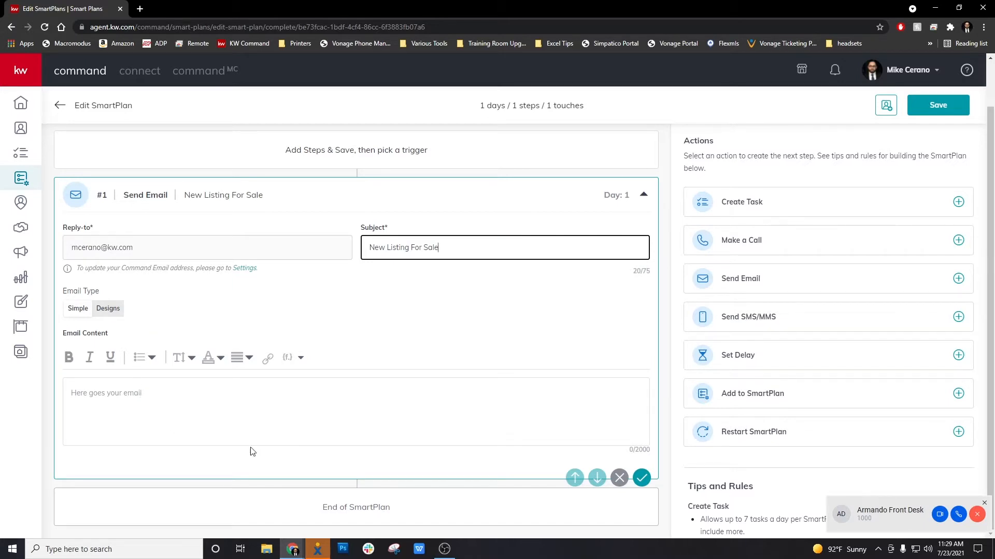
{"action": "left_click", "coordinate": [128, 400]}
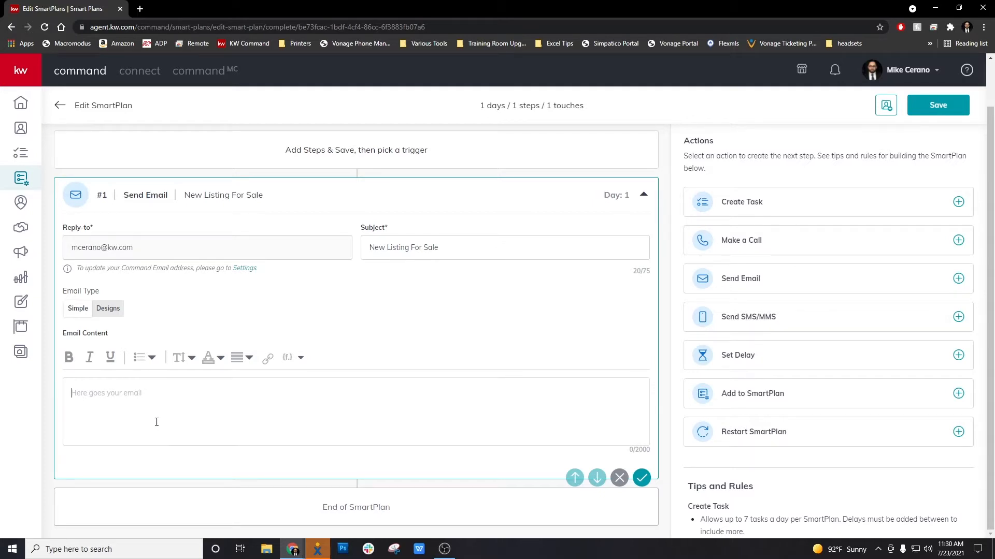
Step: Set the email type to Designs and browse the Template Library
{"action": "left_click", "coordinate": [111, 310]}
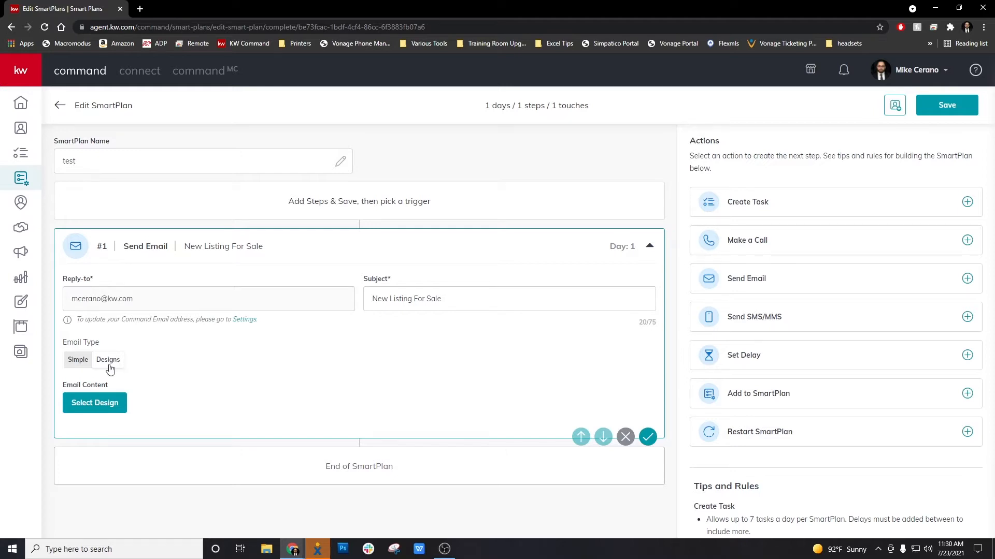
{"action": "left_click", "coordinate": [106, 409]}
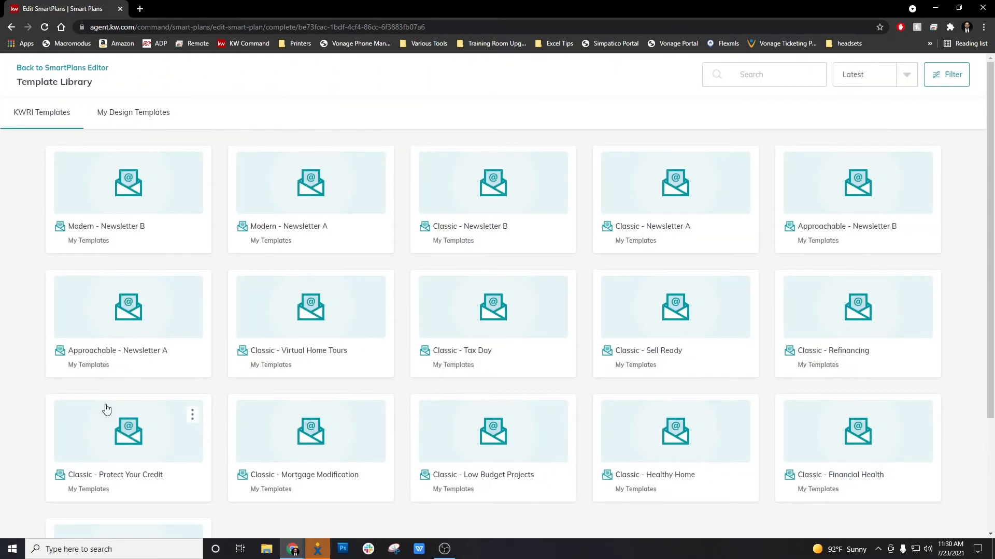
{"action": "mouse_move", "coordinate": [324, 343]}
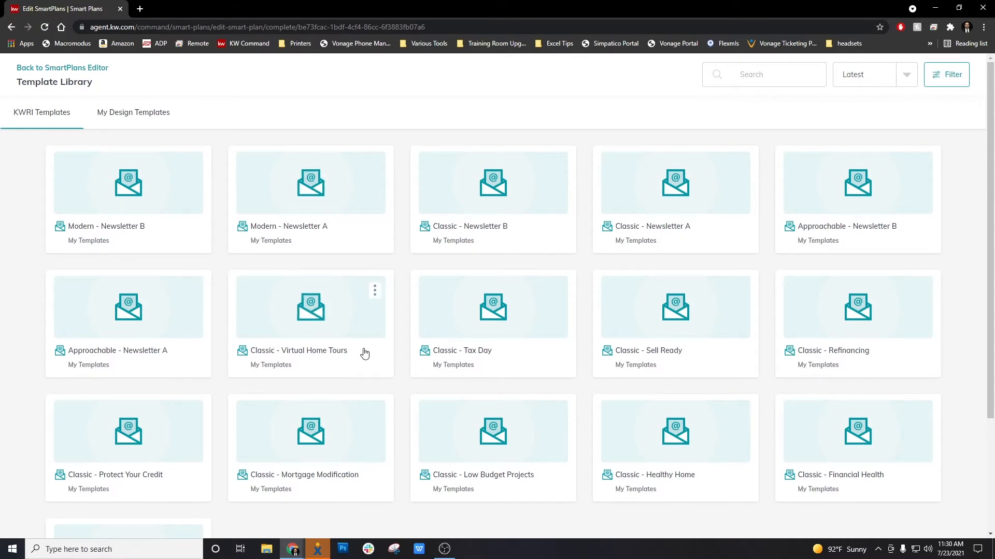
{"action": "scroll", "coordinate": [364, 354], "scroll_direction": "down", "scroll_amount": 3}
{"action": "scroll", "coordinate": [365, 353], "scroll_direction": "up", "scroll_amount": 3}
{"action": "scroll", "coordinate": [364, 354], "scroll_direction": "down", "scroll_amount": 1}
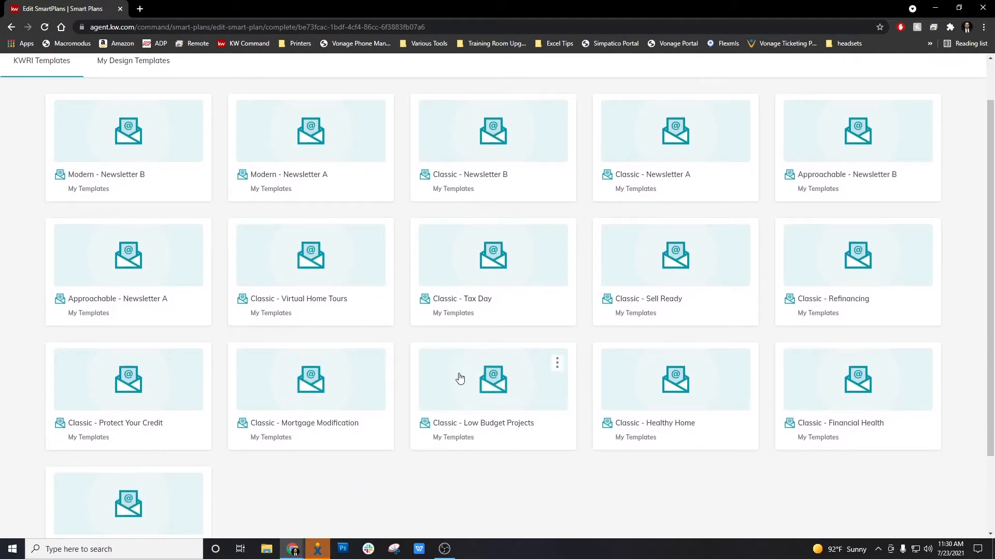
{"action": "scroll", "coordinate": [463, 380], "scroll_direction": "down", "scroll_amount": 1}
{"action": "scroll", "coordinate": [471, 385], "scroll_direction": "down", "scroll_amount": 1}
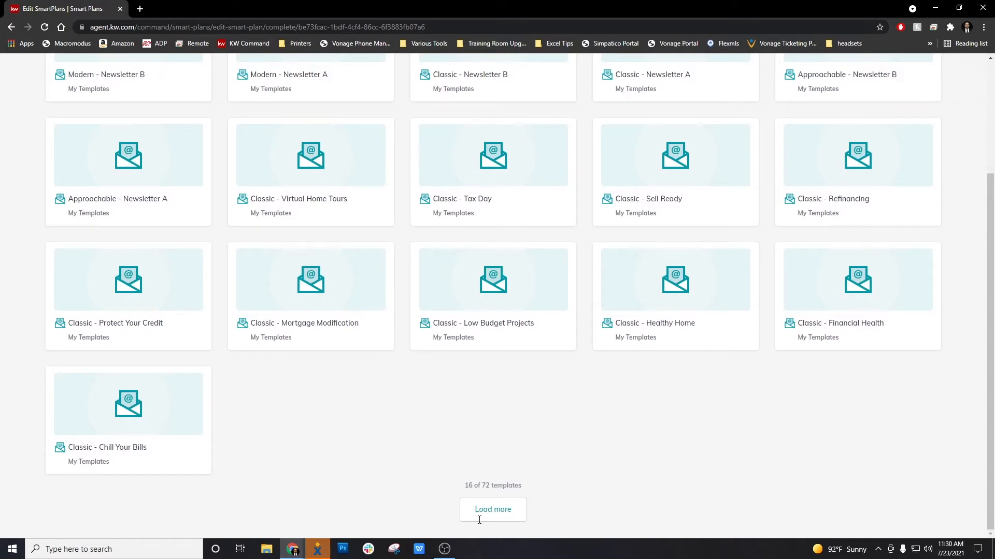
Step: Load more templates repeatedly until the full template list is shown
{"action": "left_click", "coordinate": [518, 514]}
{"action": "scroll", "coordinate": [518, 513], "scroll_direction": "down", "scroll_amount": 8}
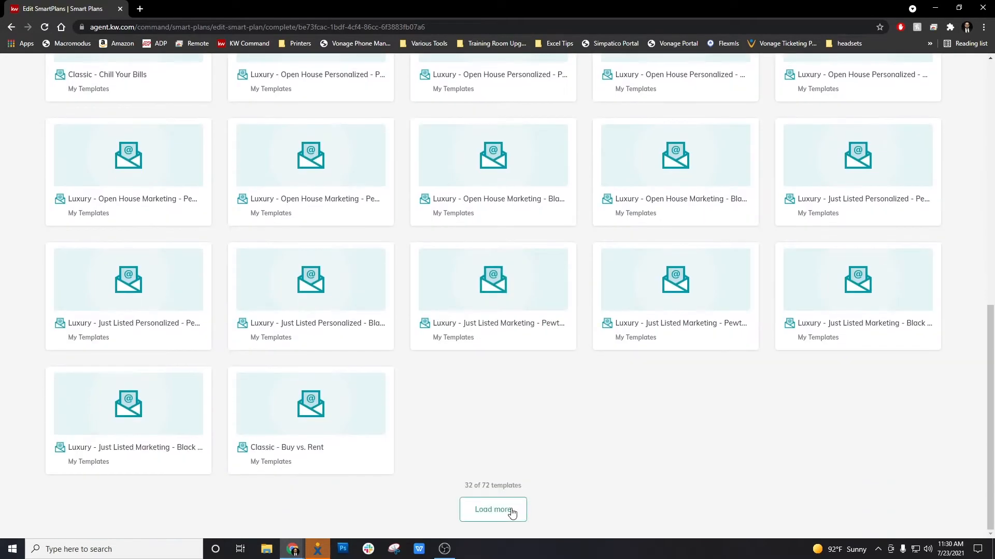
{"action": "left_click", "coordinate": [512, 511]}
{"action": "scroll", "coordinate": [510, 513], "scroll_direction": "down", "scroll_amount": 5}
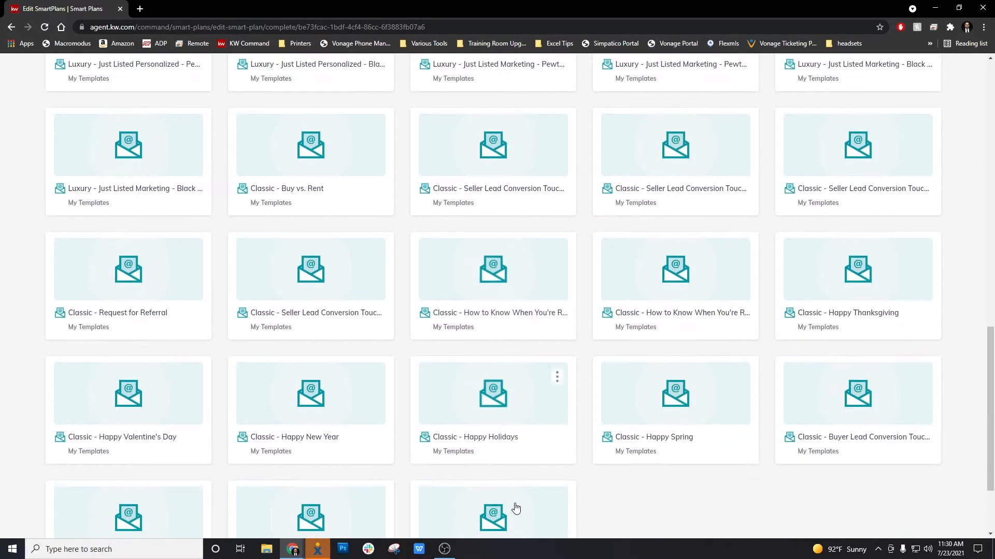
{"action": "scroll", "coordinate": [510, 510], "scroll_direction": "down", "scroll_amount": 2}
{"action": "left_click", "coordinate": [511, 509]}
{"action": "scroll", "coordinate": [510, 509], "scroll_direction": "down", "scroll_amount": 6}
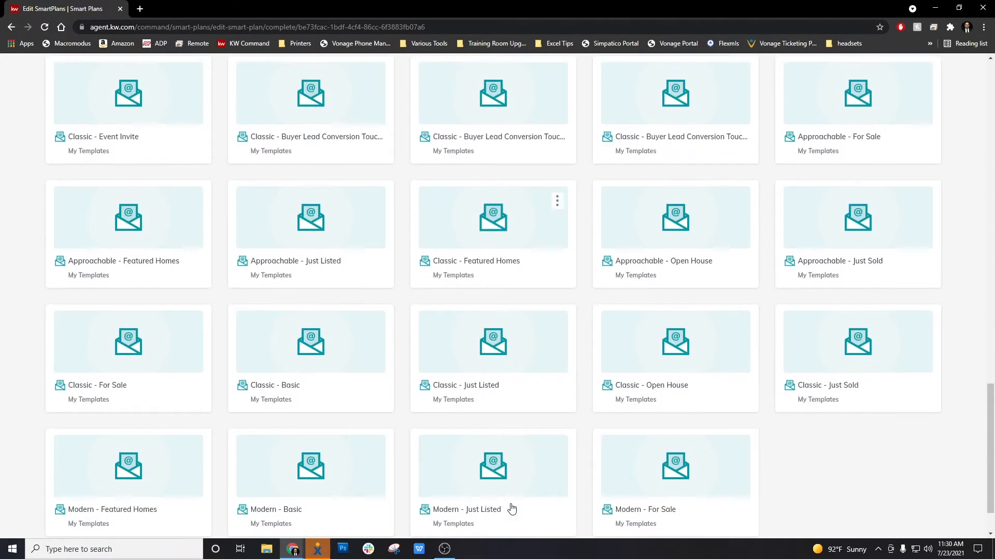
{"action": "scroll", "coordinate": [510, 509], "scroll_direction": "down", "scroll_amount": 2}
{"action": "left_click", "coordinate": [509, 509]}
{"action": "scroll", "coordinate": [511, 509], "scroll_direction": "down", "scroll_amount": 2}
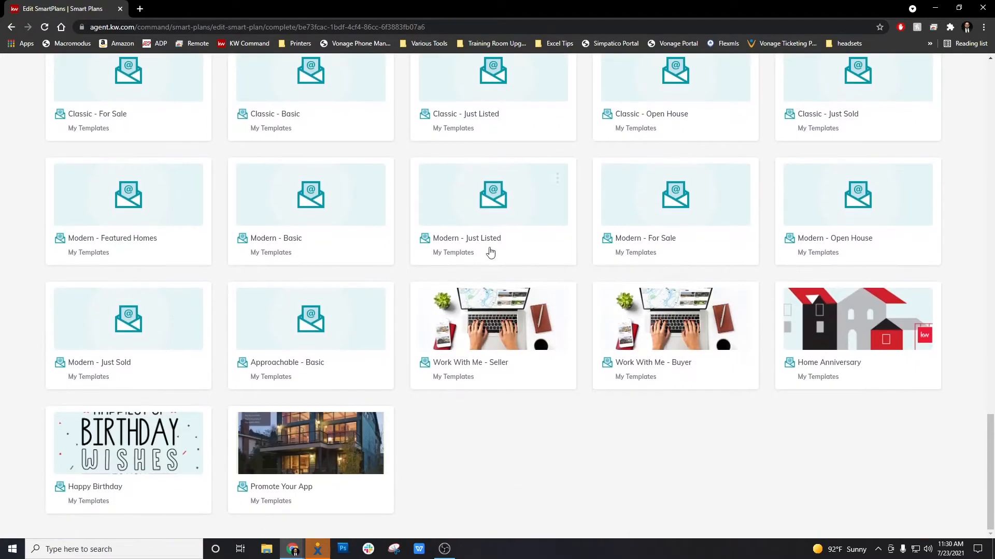
{"action": "scroll", "coordinate": [557, 254], "scroll_direction": "up", "scroll_amount": 4}
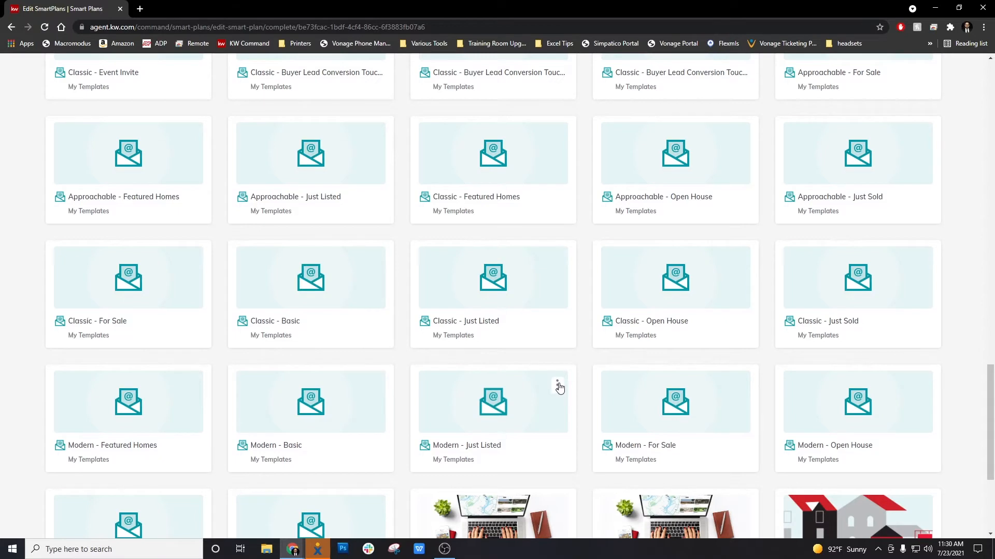
Step: Preview the Modern - Just Listed template and scroll through its listing, contact and footer sections
{"action": "left_click", "coordinate": [557, 387]}
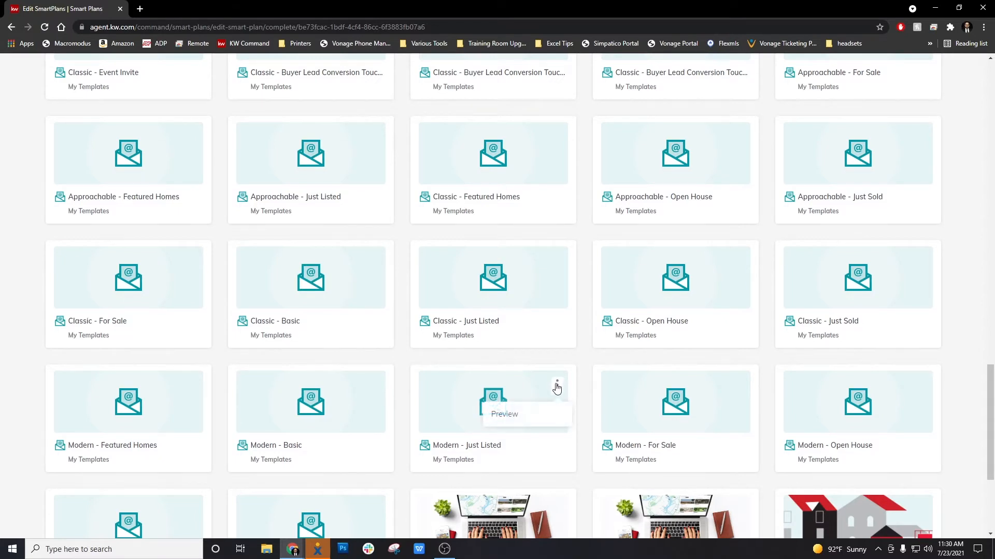
{"action": "left_click", "coordinate": [531, 422]}
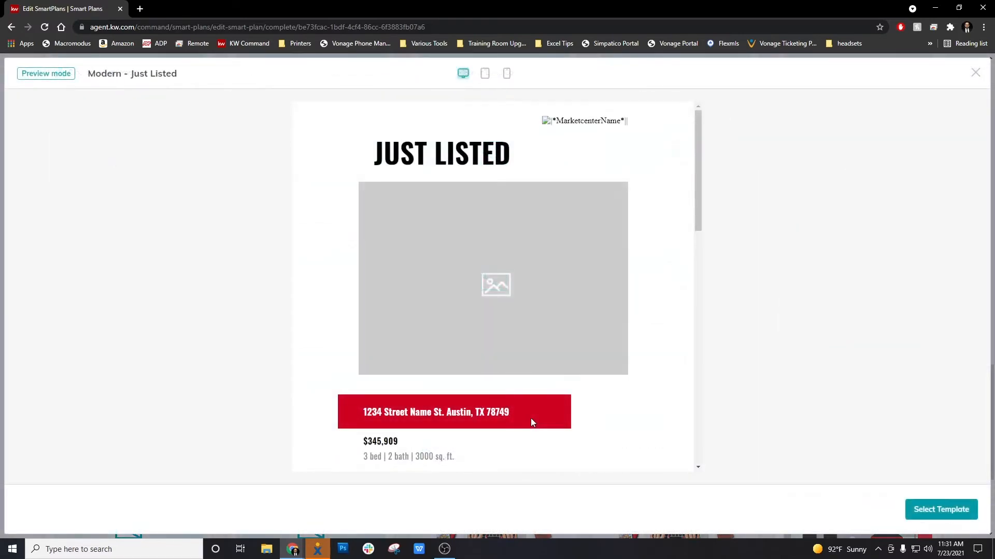
{"action": "scroll", "coordinate": [595, 325], "scroll_direction": "down", "scroll_amount": 1}
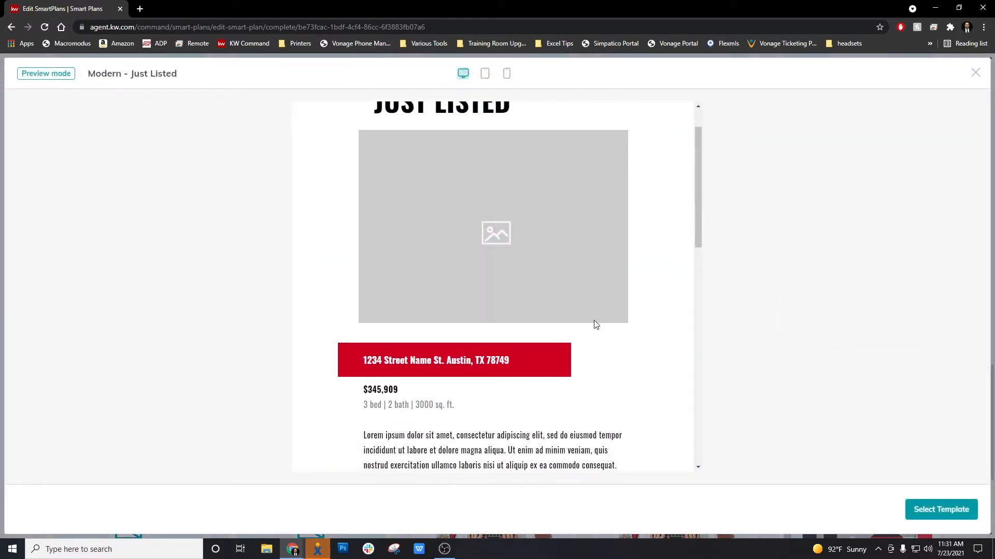
{"action": "scroll", "coordinate": [595, 325], "scroll_direction": "down", "scroll_amount": 2}
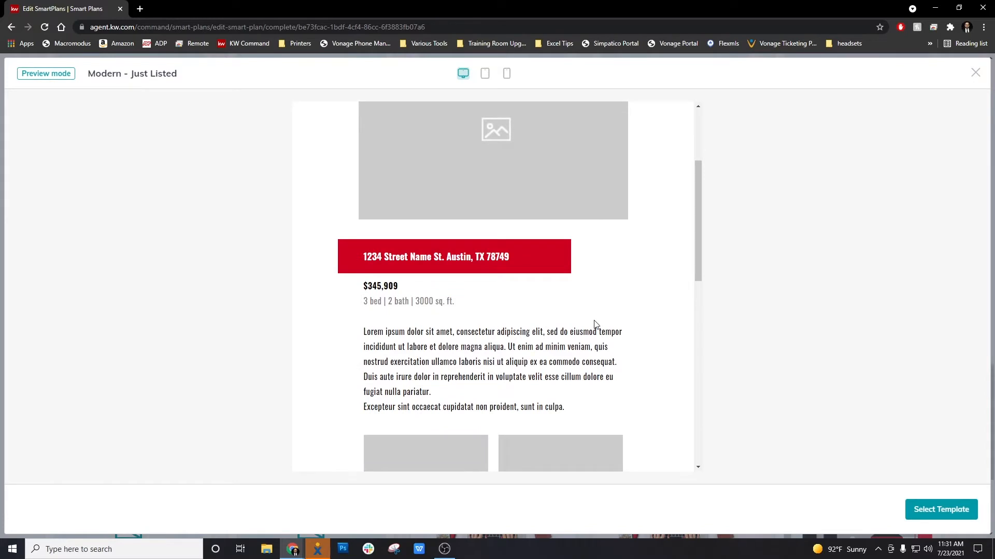
{"action": "scroll", "coordinate": [596, 325], "scroll_direction": "up", "scroll_amount": 3}
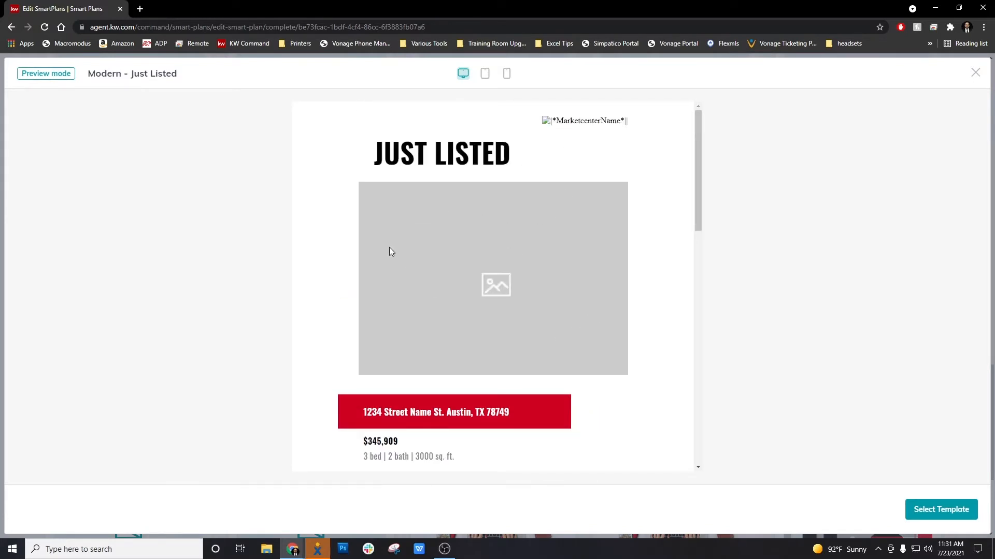
{"action": "scroll", "coordinate": [539, 249], "scroll_direction": "down", "scroll_amount": 5}
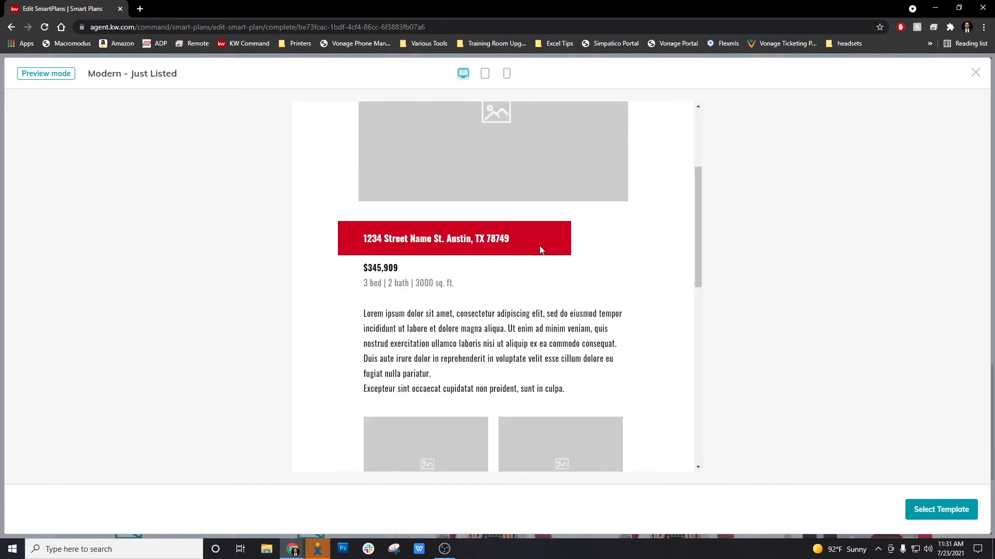
{"action": "scroll", "coordinate": [538, 248], "scroll_direction": "down", "scroll_amount": 2}
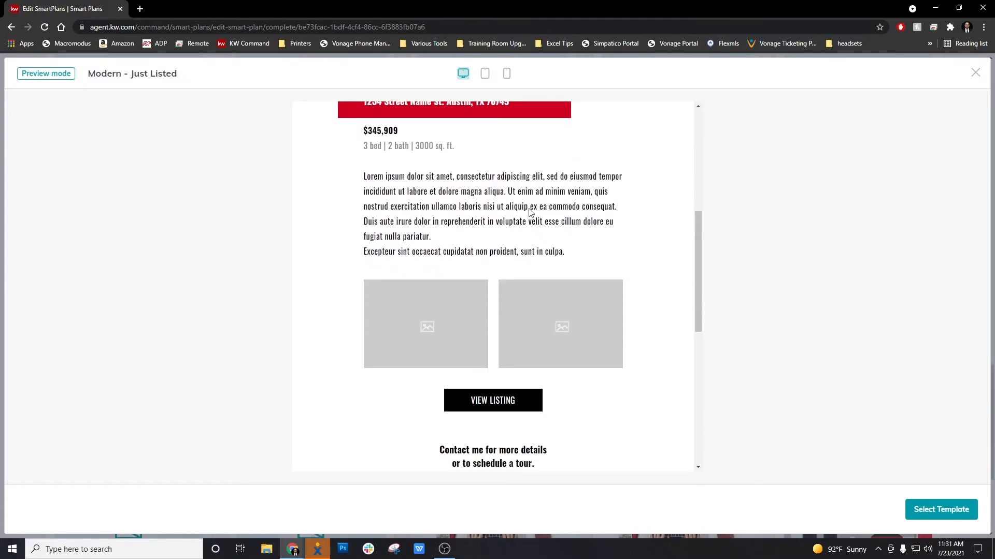
{"action": "scroll", "coordinate": [519, 212], "scroll_direction": "down", "scroll_amount": 3}
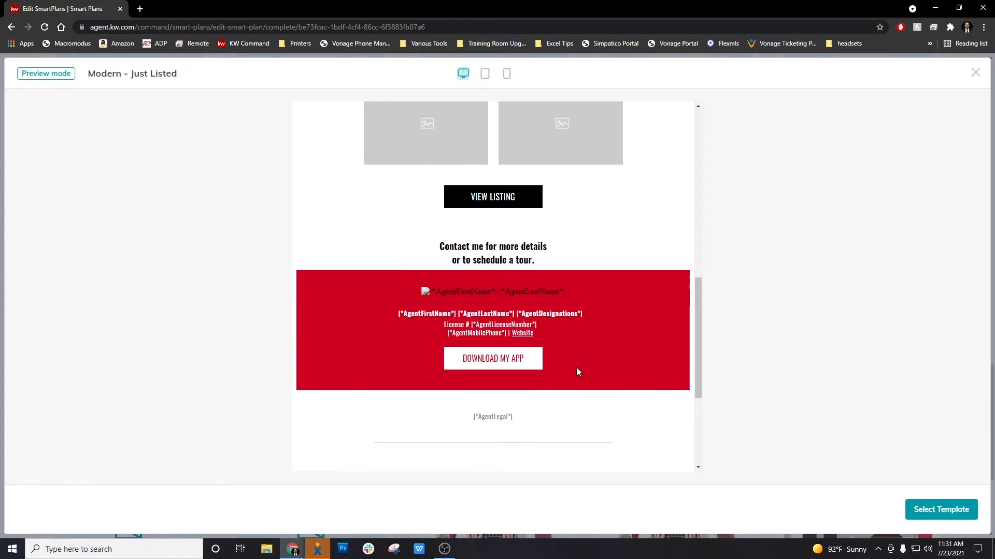
{"action": "scroll", "coordinate": [576, 368], "scroll_direction": "up", "scroll_amount": 15}
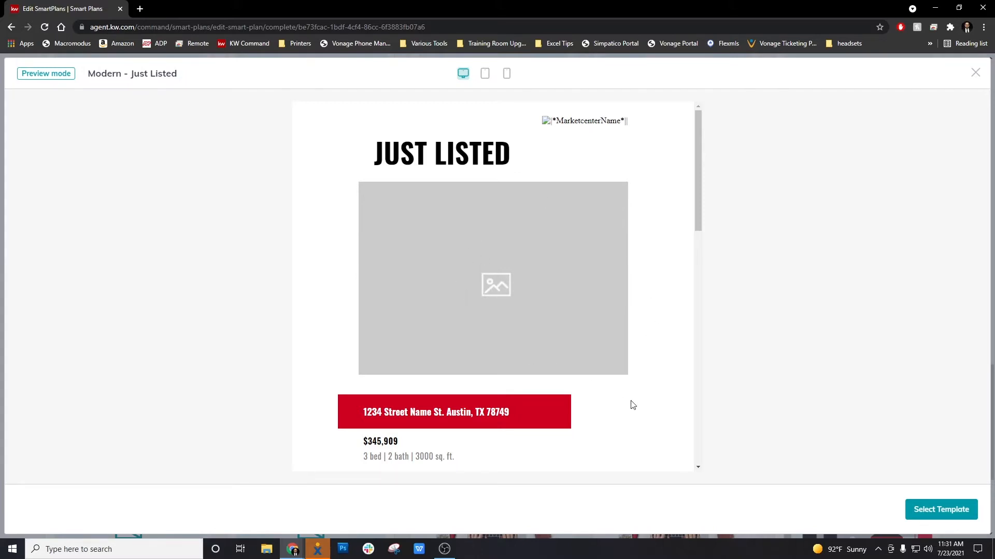
Step: Use the Modern - Just Listed design and rename it 'Listing at 123 main st'
{"action": "left_click", "coordinate": [958, 516]}
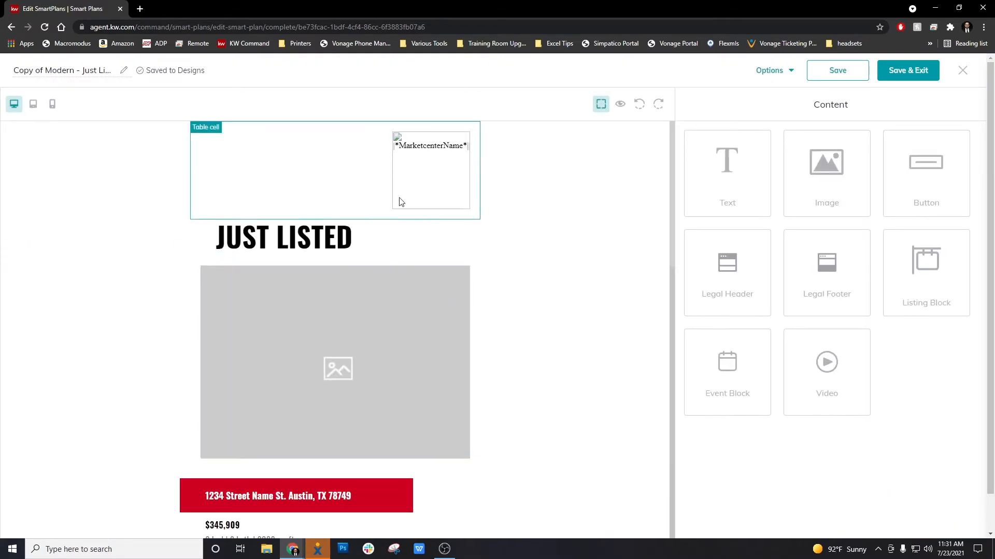
{"action": "left_click", "coordinate": [97, 72]}
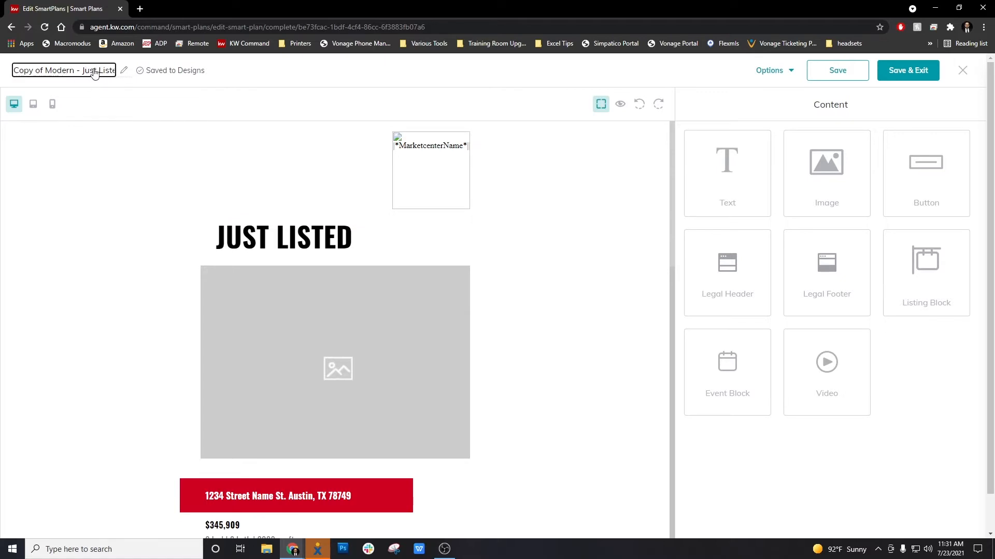
{"action": "key", "text": "End"}
{"action": "key", "text": "BackSpace"}
{"action": "key", "text": "BackSpace"}
{"action": "key", "text": "BackSpace"}
{"action": "key", "text": "BackSpace"}
{"action": "key", "text": "BackSpace"}
{"action": "key", "text": "BackSpace"}
{"action": "key", "text": "BackSpace"}
{"action": "key", "text": "BackSpace"}
{"action": "key", "text": "BackSpace"}
{"action": "key", "text": "BackSpace"}
{"action": "key", "text": "BackSpace"}
{"action": "key", "text": "BackSpace"}
{"action": "key", "text": "BackSpace"}
{"action": "key", "text": "BackSpace"}
{"action": "key", "text": "BackSpace"}
{"action": "key", "text": "BackSpace"}
{"action": "key", "text": "BackSpace"}
{"action": "key", "text": "BackSpace"}
{"action": "key", "text": "BackSpace"}
{"action": "key", "text": "BackSpace"}
{"action": "key", "text": "BackSpace"}
{"action": "key", "text": "BackSpace"}
{"action": "type", "text": "Listing"}
{"action": "type", "text": " at 123"}
{"action": "type", "text": " min"}
{"action": "type", "text": "nt"}
{"action": "left_click", "coordinate": [181, 108]}
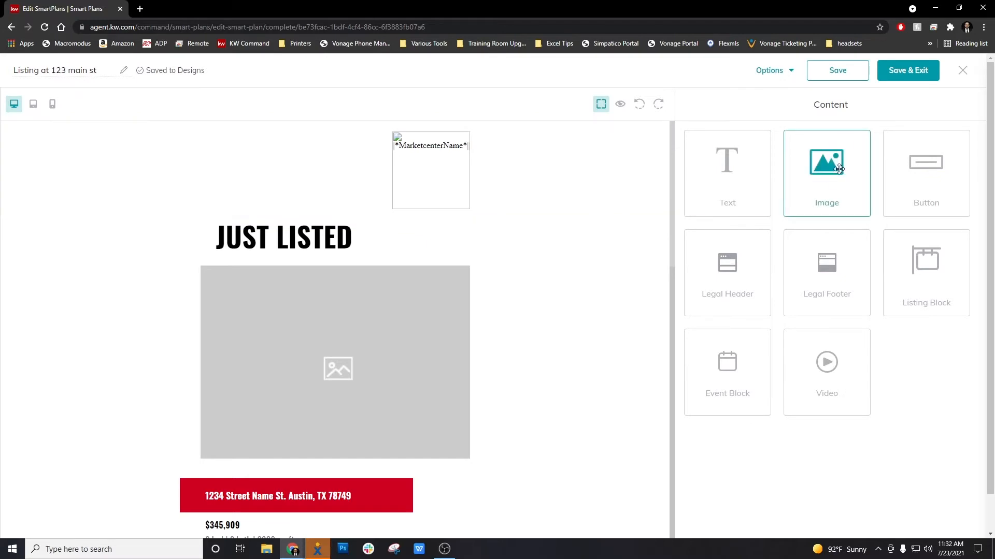
Step: Select the JUST LISTED heading and save the design
{"action": "left_click", "coordinate": [329, 244]}
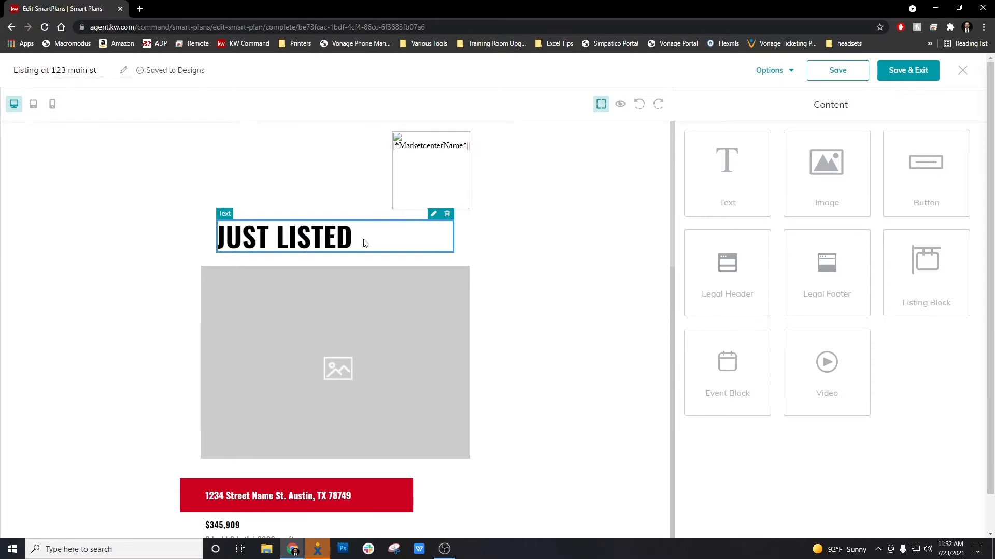
{"action": "scroll", "coordinate": [331, 248], "scroll_direction": "down", "scroll_amount": 3}
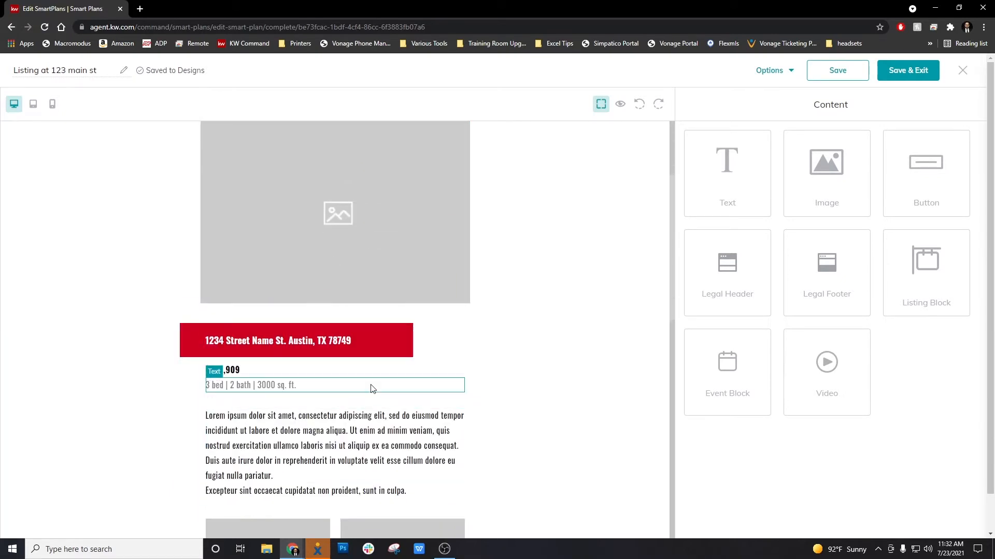
{"action": "scroll", "coordinate": [386, 388], "scroll_direction": "up", "scroll_amount": 3}
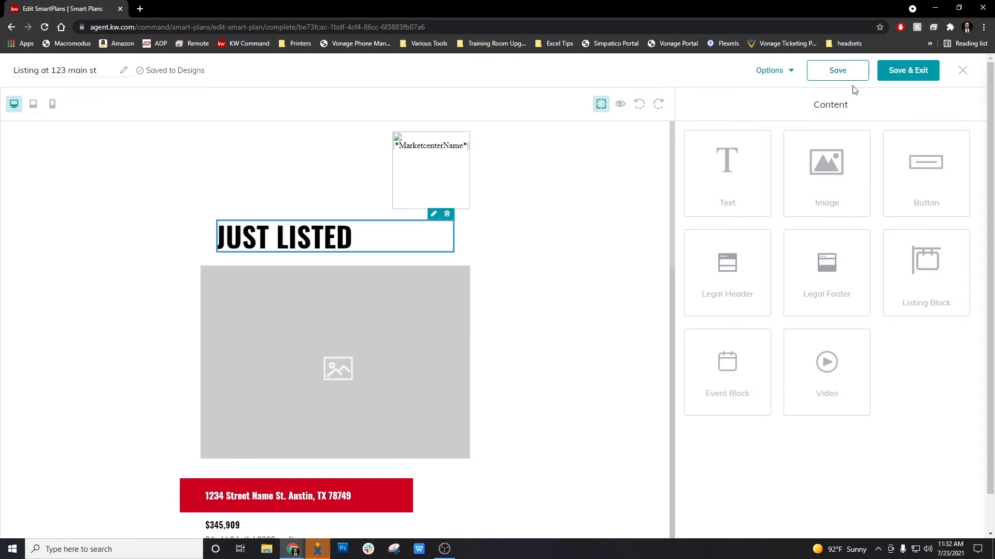
{"action": "left_click", "coordinate": [847, 70]}
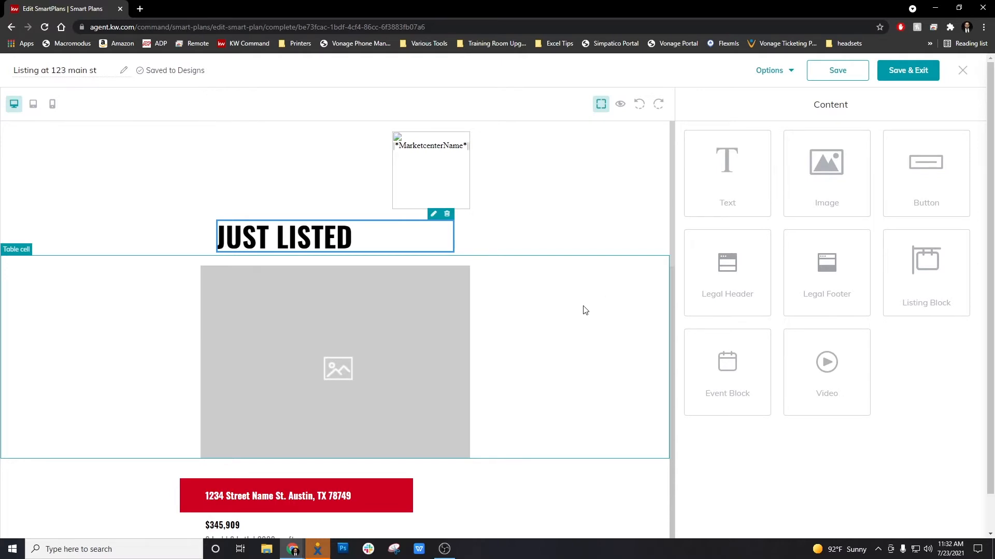
Step: Open the image settings for the main 520 × 372 px photo placeholder
{"action": "scroll", "coordinate": [585, 312], "scroll_direction": "down", "scroll_amount": 3}
{"action": "scroll", "coordinate": [520, 300], "scroll_direction": "up", "scroll_amount": 3}
{"action": "scroll", "coordinate": [404, 247], "scroll_direction": "down", "scroll_amount": 1}
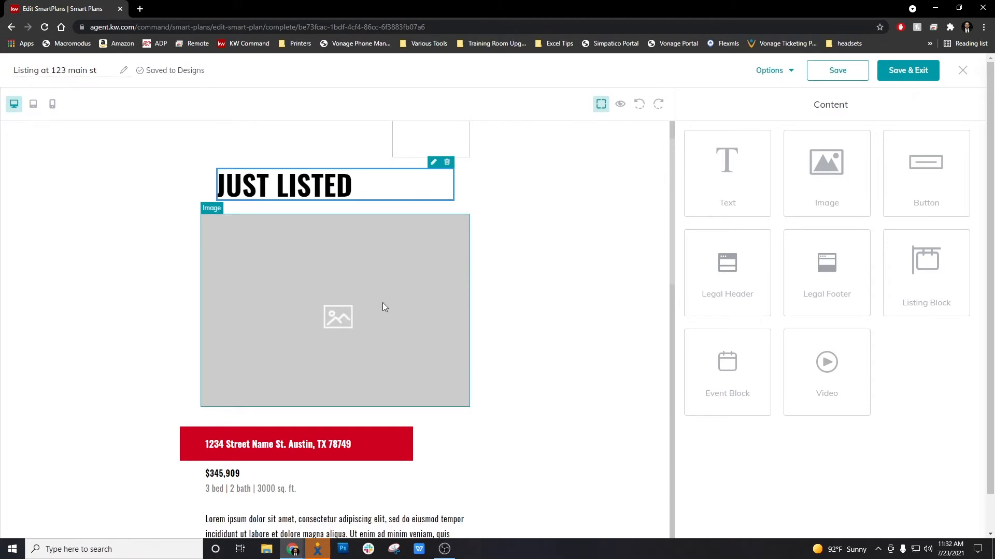
{"action": "scroll", "coordinate": [352, 263], "scroll_direction": "down", "scroll_amount": 1}
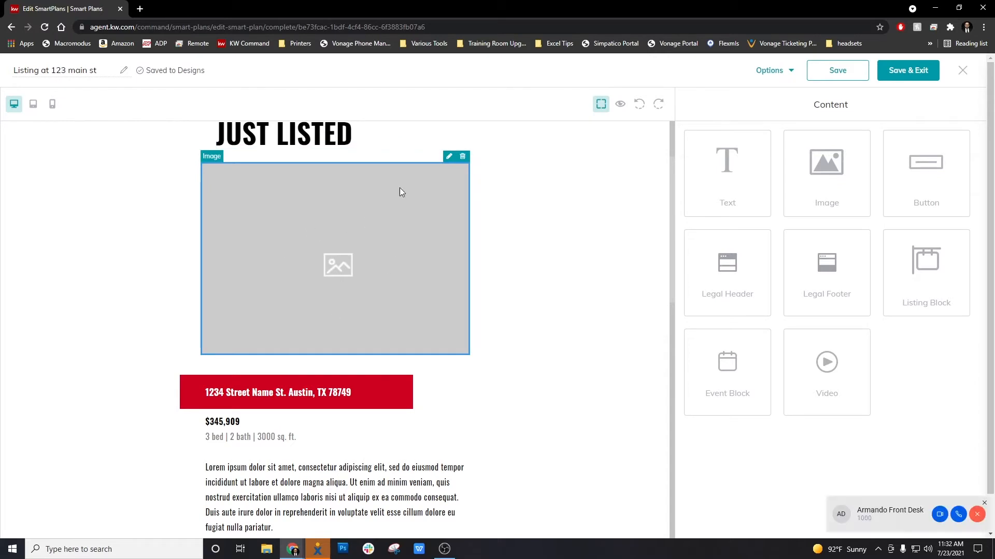
{"action": "left_click", "coordinate": [449, 158]}
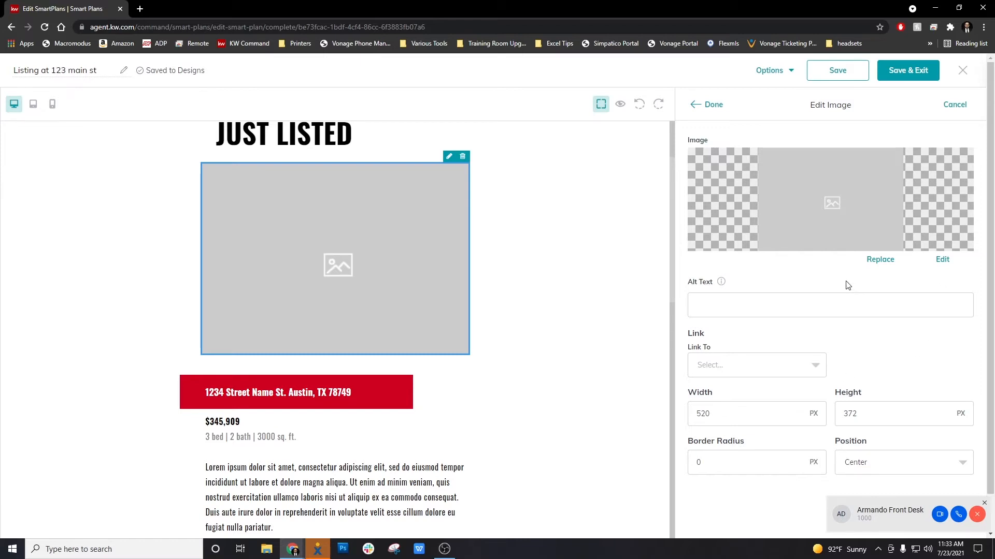
Step: Look through the replacement image sources: Listing Images, My Images and Upload
{"action": "left_click", "coordinate": [888, 263]}
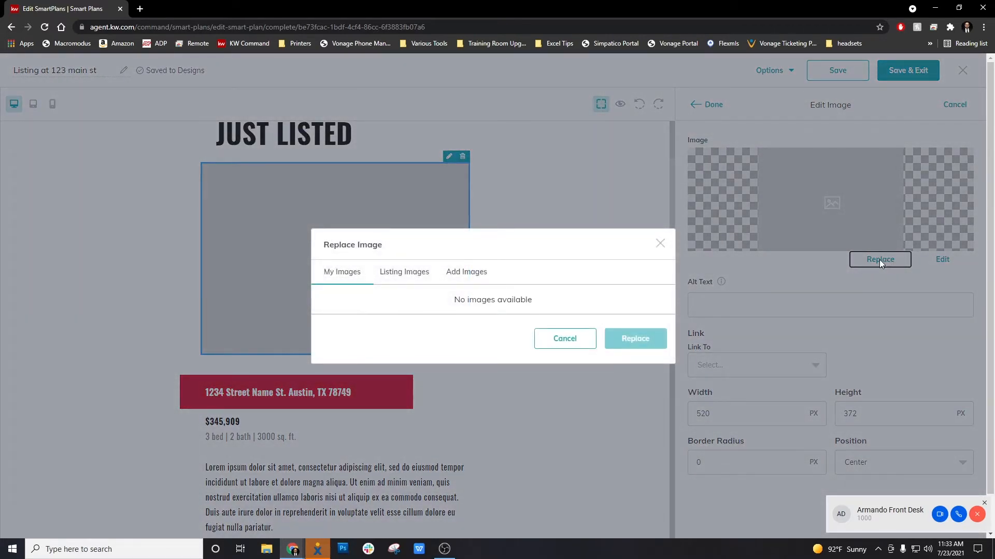
{"action": "left_click", "coordinate": [398, 273]}
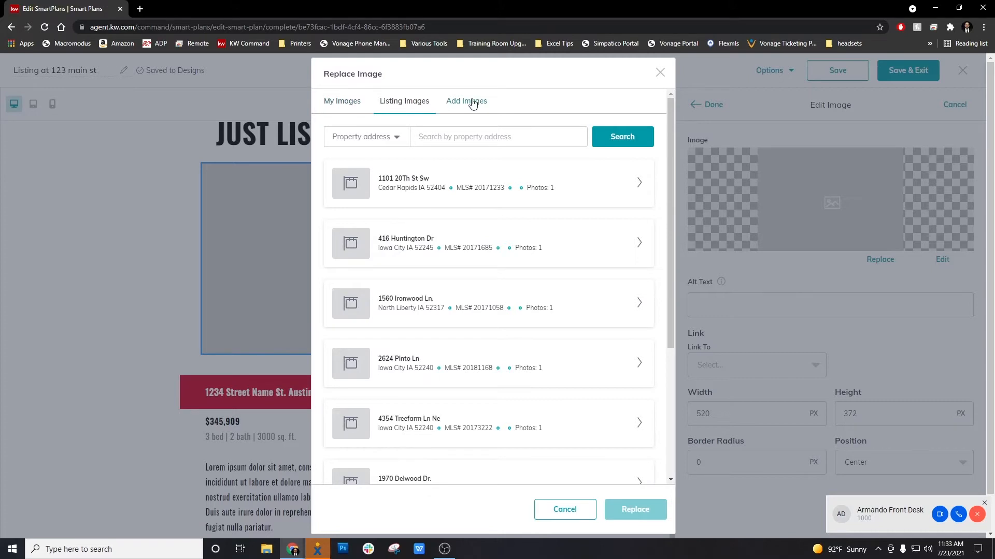
{"action": "left_click", "coordinate": [340, 106]}
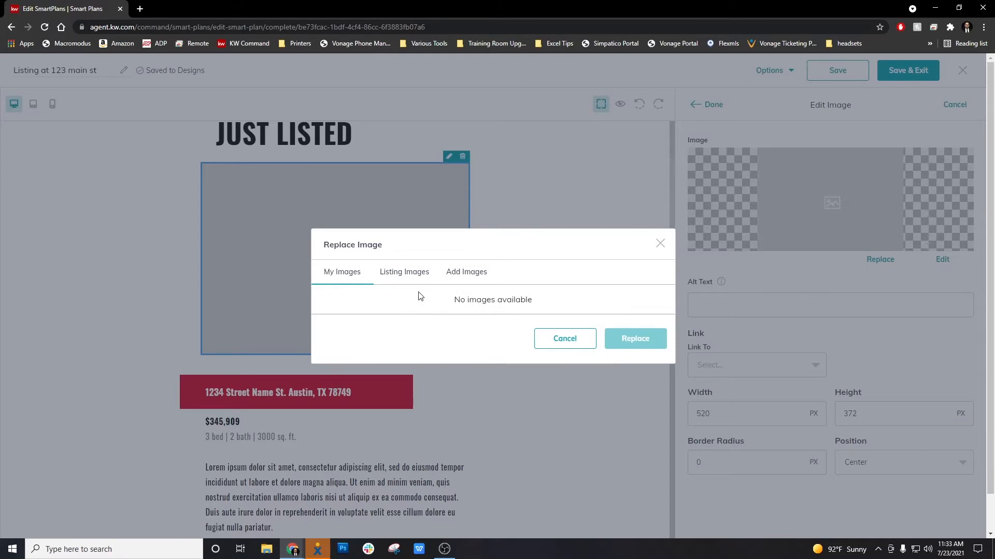
{"action": "left_click", "coordinate": [415, 273]}
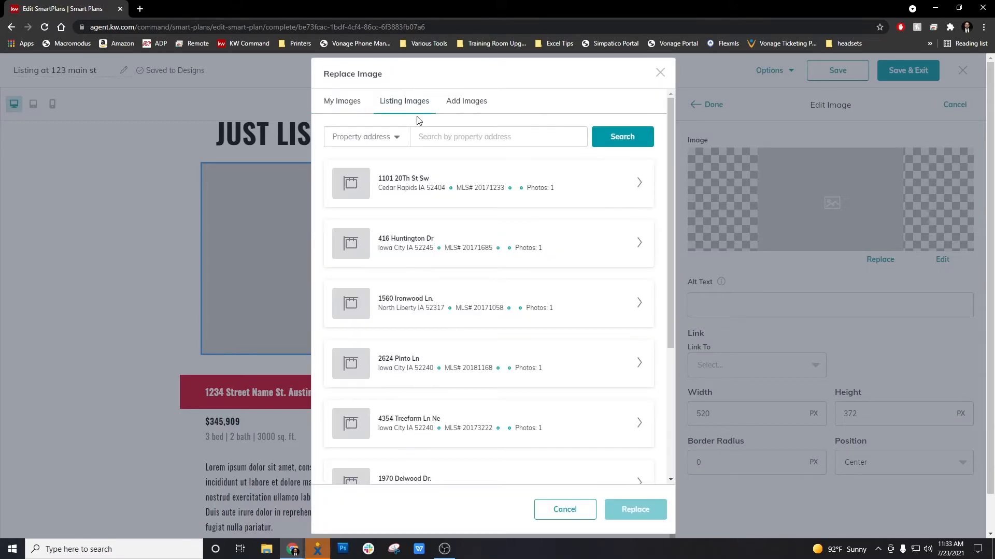
{"action": "left_click", "coordinate": [480, 105]}
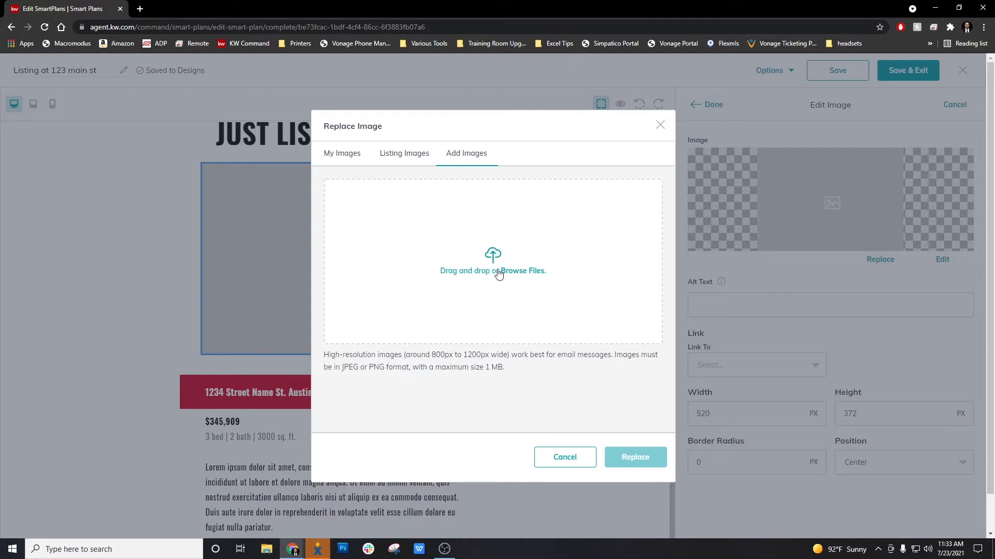
{"action": "left_click", "coordinate": [405, 155]}
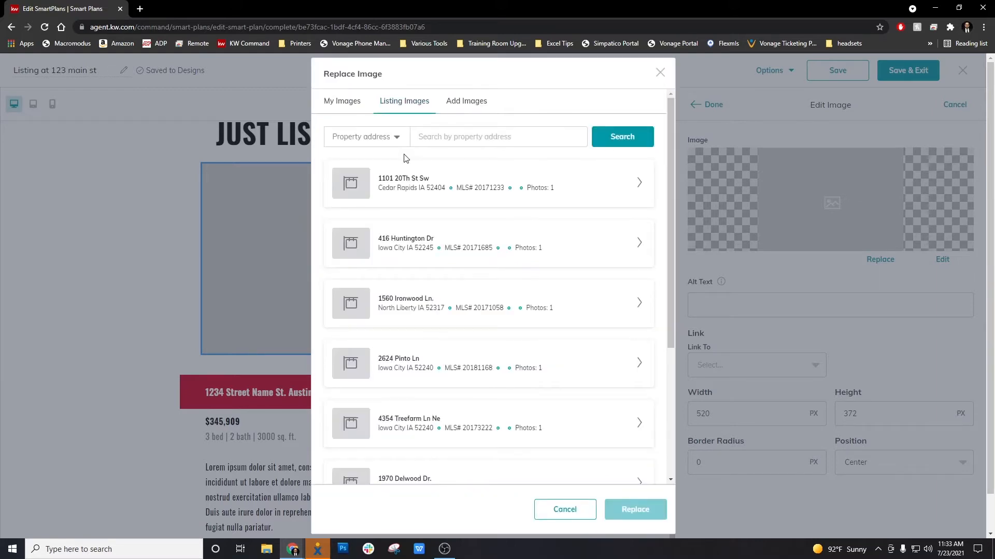
{"action": "left_click", "coordinate": [449, 137]}
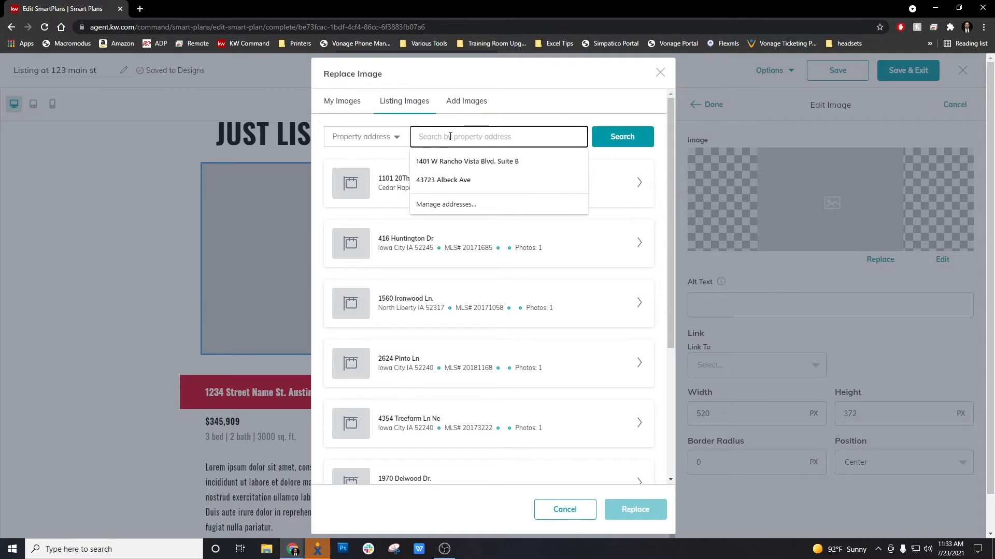
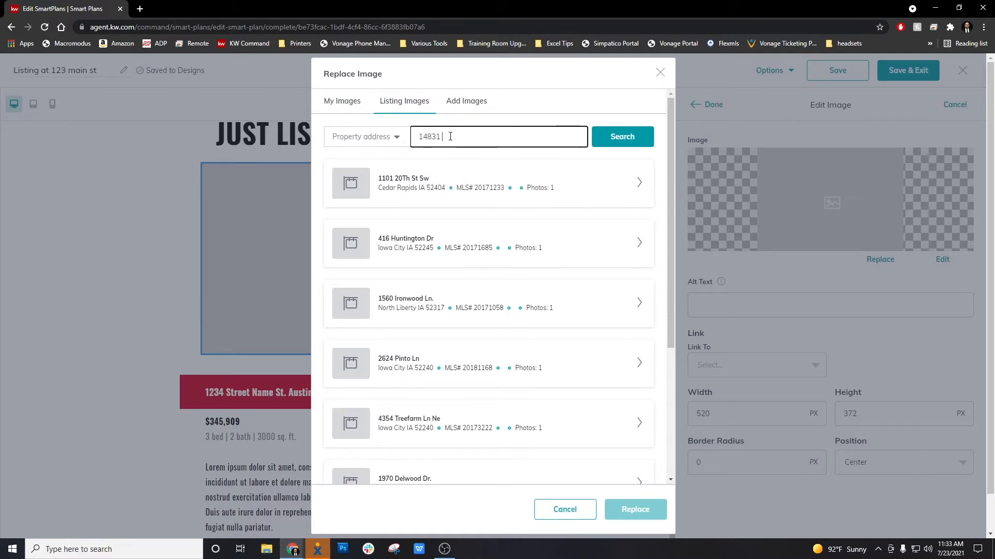
{"action": "left_click", "coordinate": [477, 137]}
{"action": "type", "text": "e"}
{"action": "key", "text": "BackSpace"}
{"action": "type", "text": "dge st"}
{"action": "left_click", "coordinate": [626, 131]}
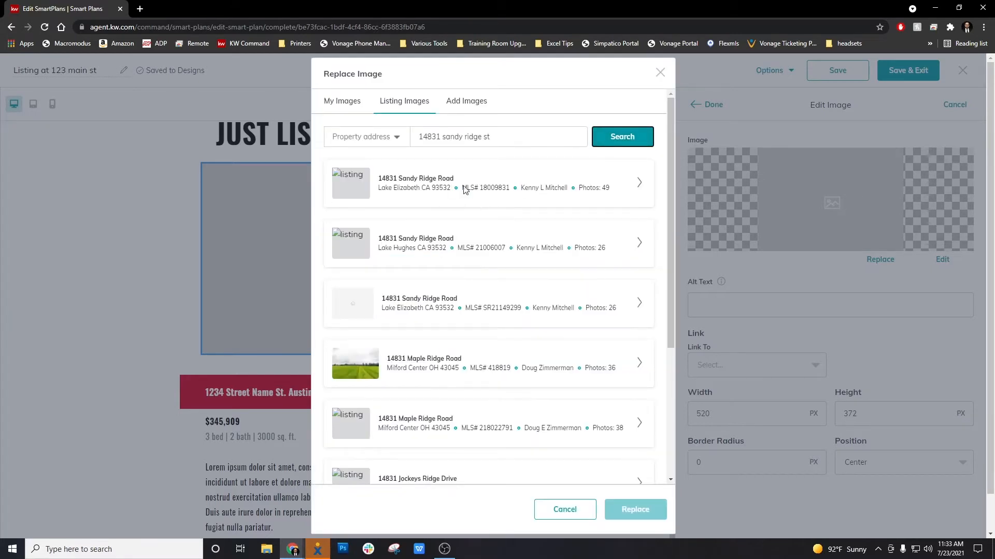
Step: Replace the main image with the front house photo from the Sandy Ridge Road listing
{"action": "left_click", "coordinate": [641, 183]}
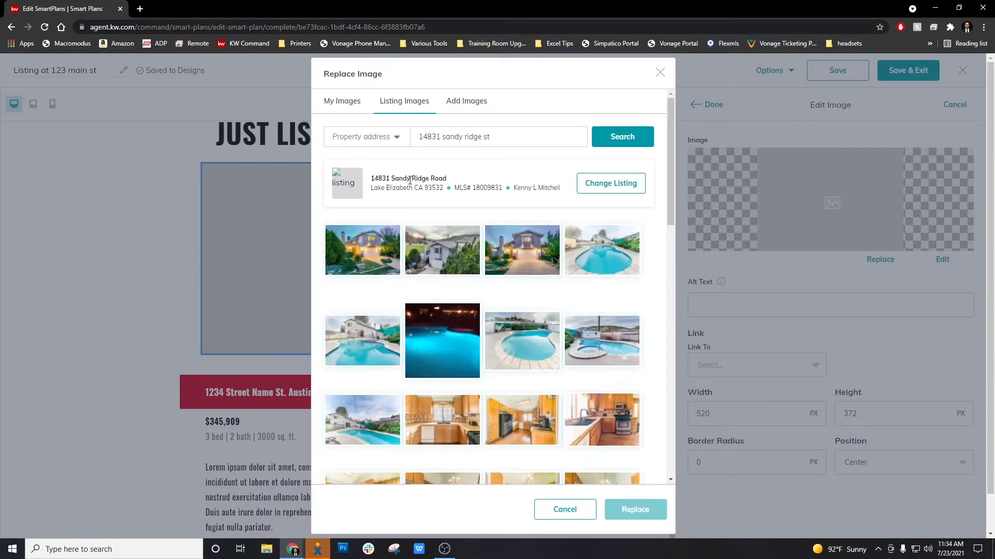
{"action": "left_click", "coordinate": [611, 184]}
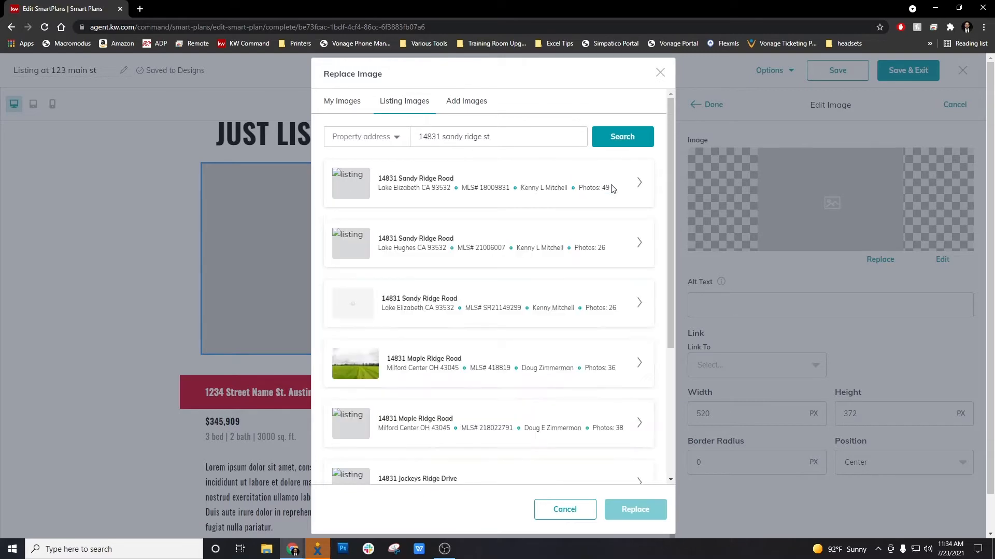
{"action": "left_click", "coordinate": [641, 184]}
{"action": "left_click", "coordinate": [639, 184]}
{"action": "left_click", "coordinate": [638, 185]}
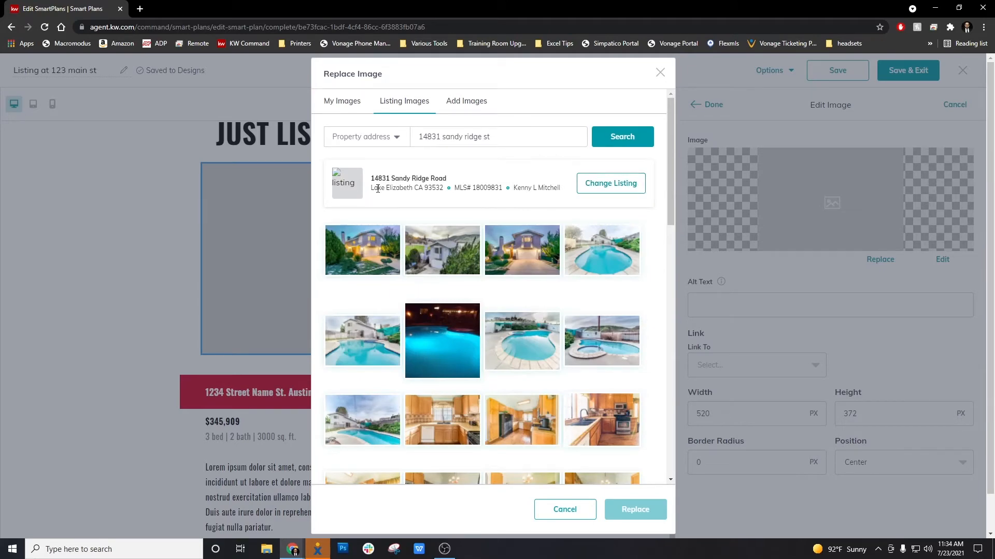
{"action": "scroll", "coordinate": [498, 308], "scroll_direction": "down", "scroll_amount": 2}
{"action": "scroll", "coordinate": [390, 219], "scroll_direction": "up", "scroll_amount": 2}
{"action": "left_click", "coordinate": [371, 254]}
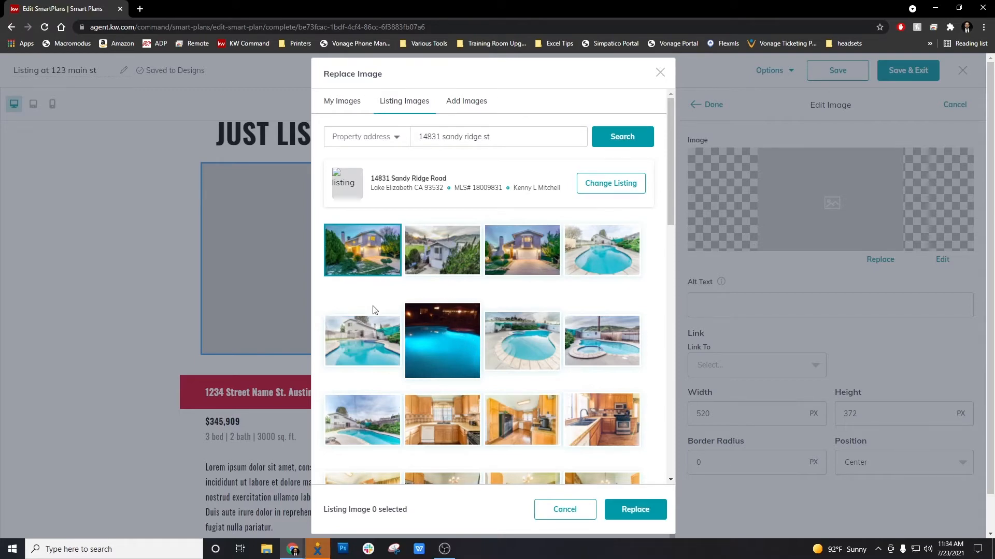
{"action": "left_click", "coordinate": [635, 510]}
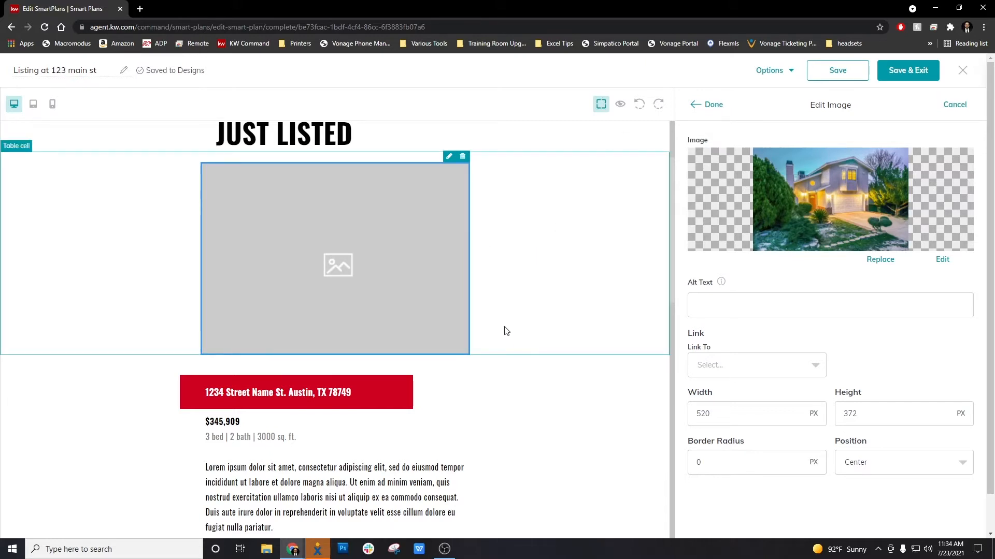
{"action": "left_click", "coordinate": [714, 105]}
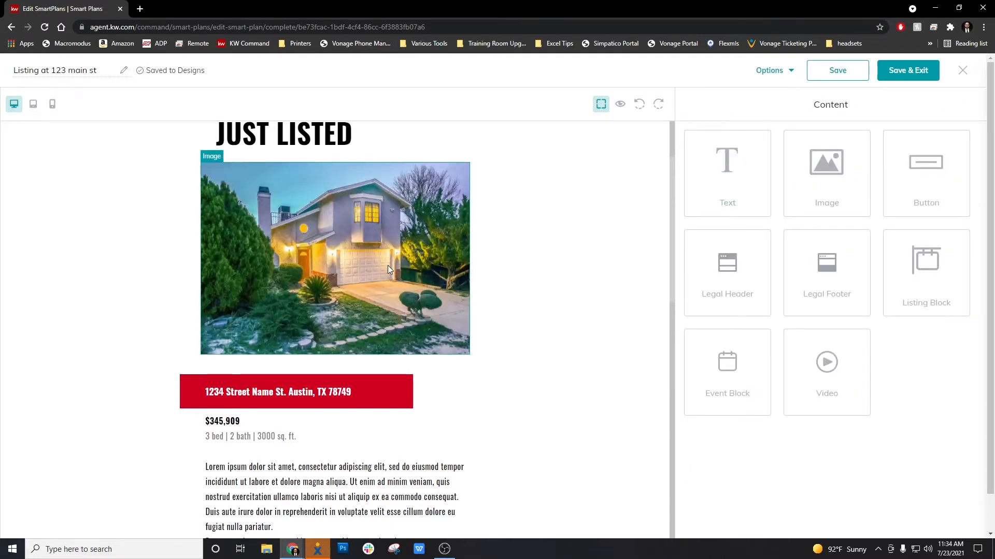
Step: Open the editing options for the left small image slot below the description
{"action": "scroll", "coordinate": [387, 265], "scroll_direction": "down", "scroll_amount": 3}
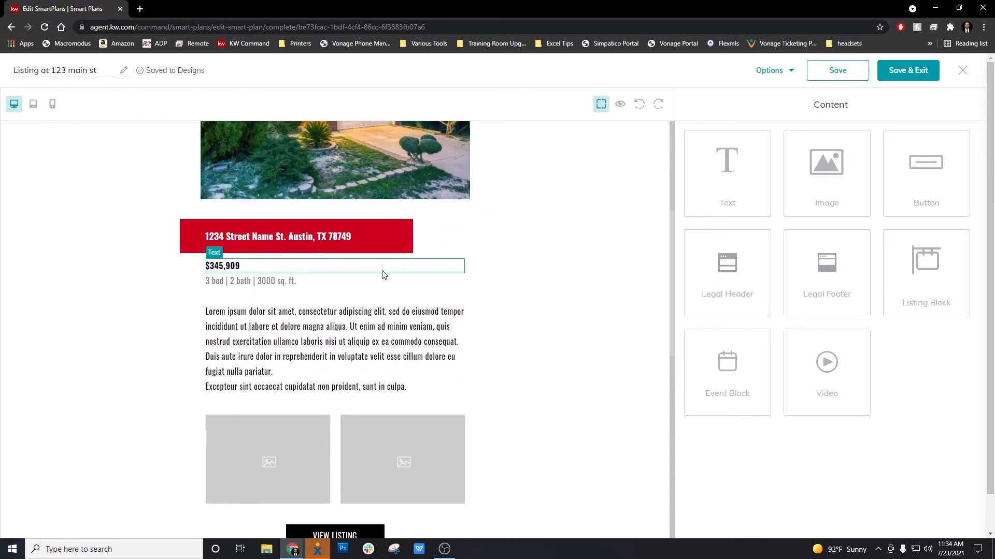
{"action": "scroll", "coordinate": [384, 273], "scroll_direction": "down", "scroll_amount": 2}
{"action": "scroll", "coordinate": [306, 388], "scroll_direction": "up", "scroll_amount": 3}
{"action": "scroll", "coordinate": [303, 392], "scroll_direction": "down", "scroll_amount": 3}
{"action": "left_click", "coordinate": [300, 362]}
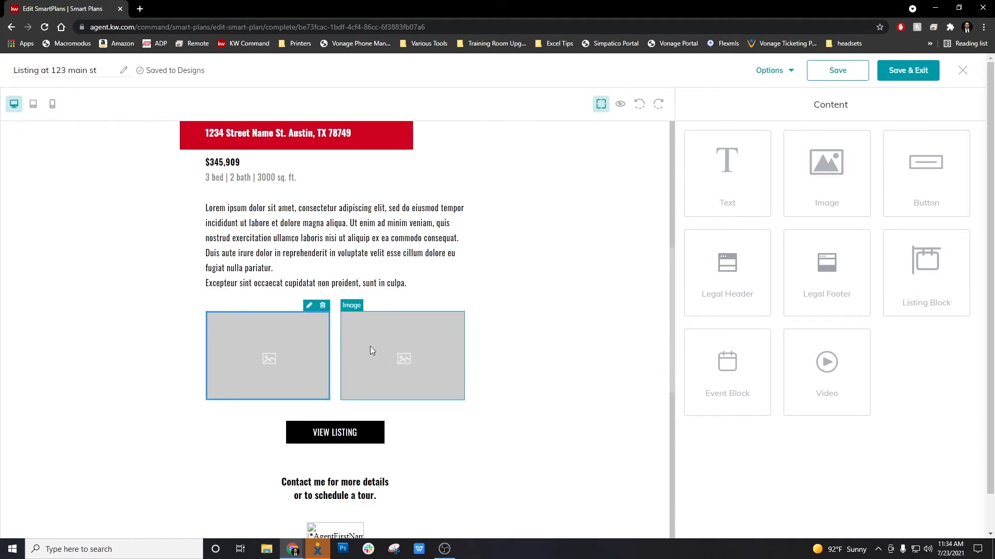
{"action": "left_click", "coordinate": [309, 306]}
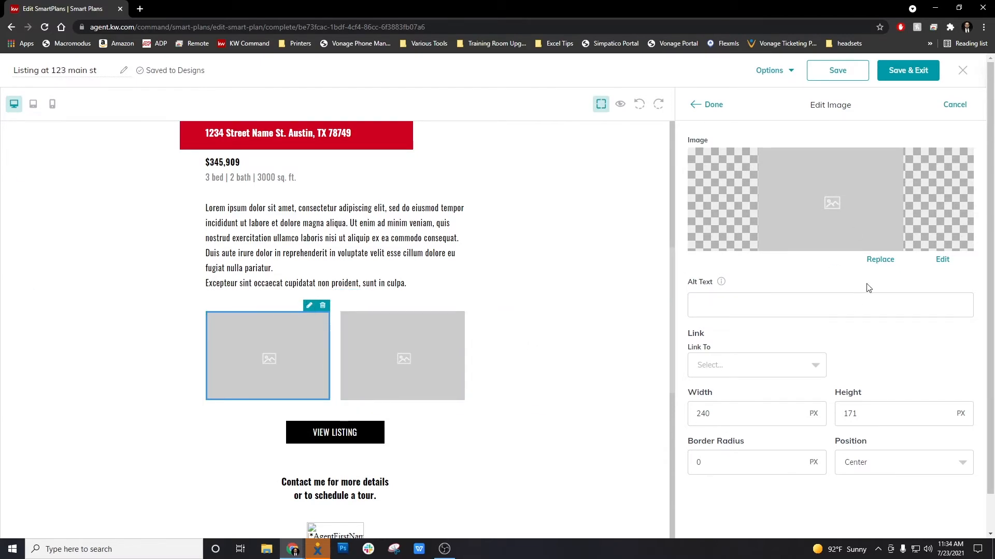
{"action": "left_click", "coordinate": [883, 262]}
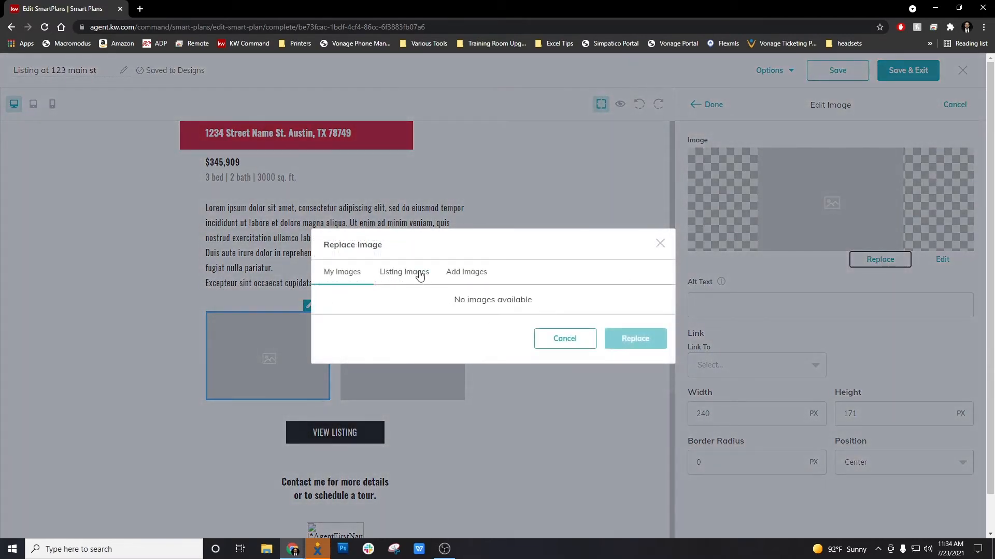
{"action": "left_click", "coordinate": [419, 274]}
{"action": "left_click", "coordinate": [490, 137]}
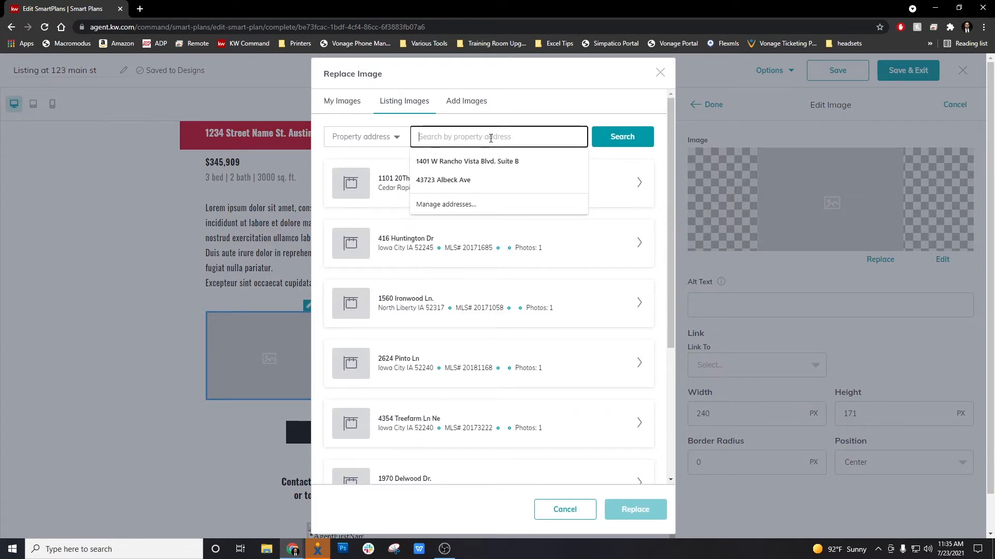
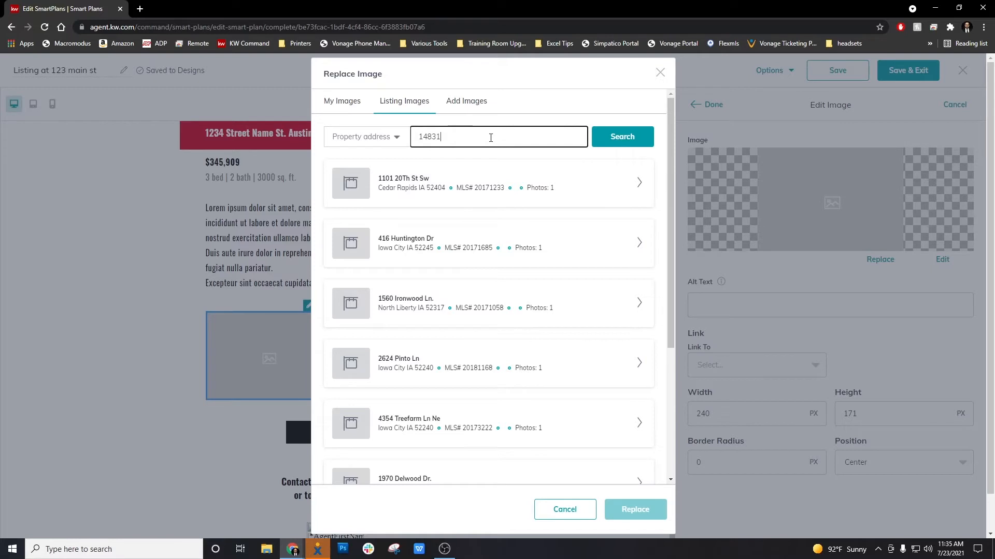
{"action": "left_click", "coordinate": [611, 128]}
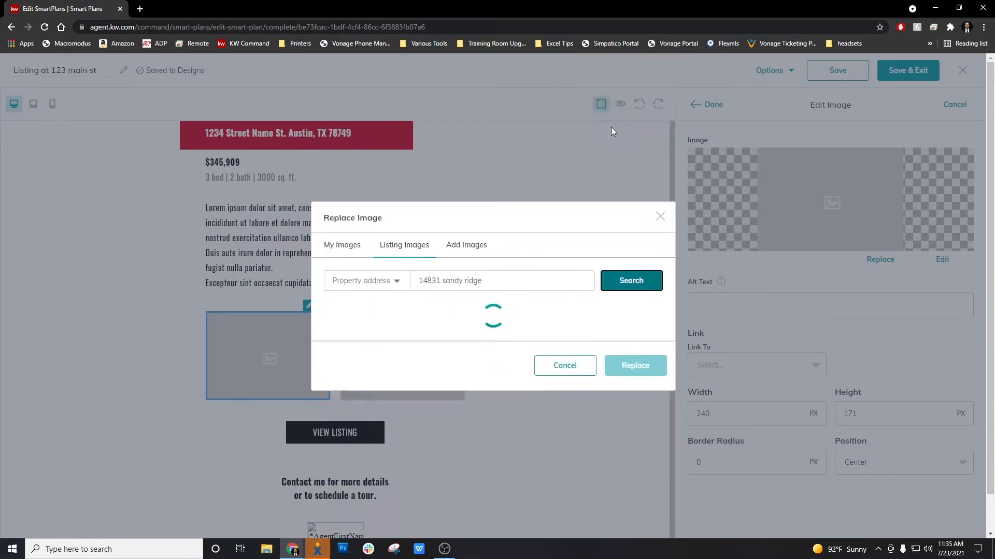
{"action": "left_click", "coordinate": [640, 185]}
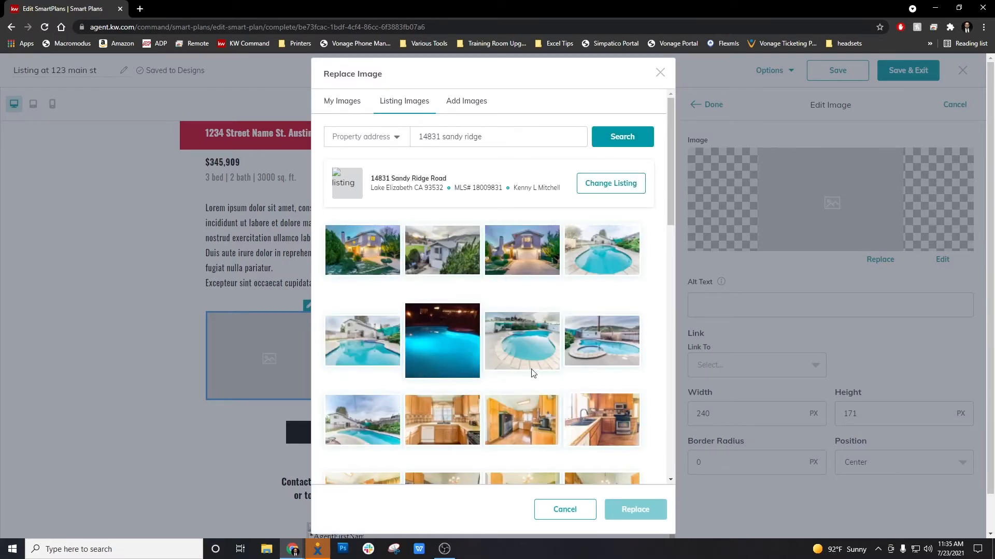
{"action": "left_click", "coordinate": [594, 274]}
{"action": "left_click", "coordinate": [635, 510]}
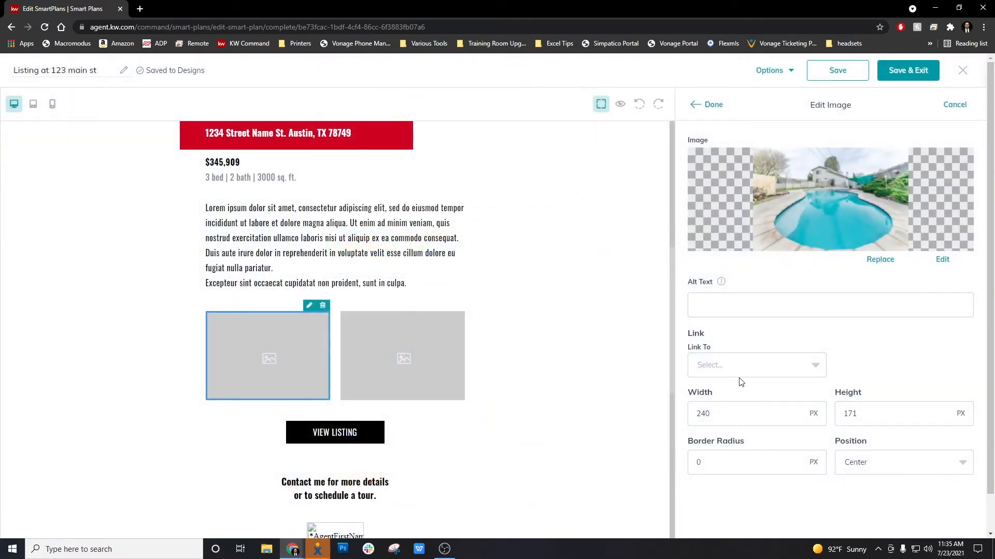
{"action": "left_click", "coordinate": [711, 105]}
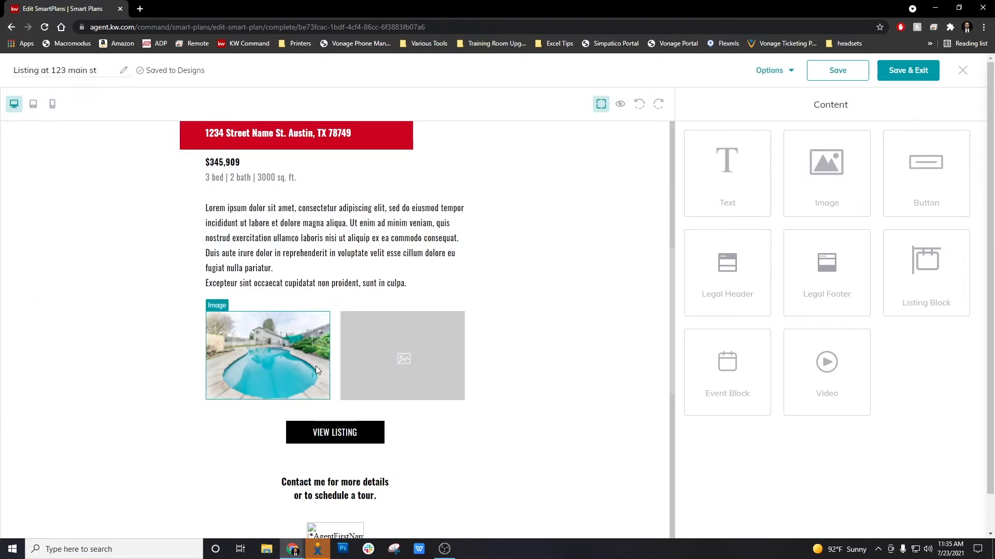
{"action": "scroll", "coordinate": [311, 349], "scroll_direction": "down", "scroll_amount": 1}
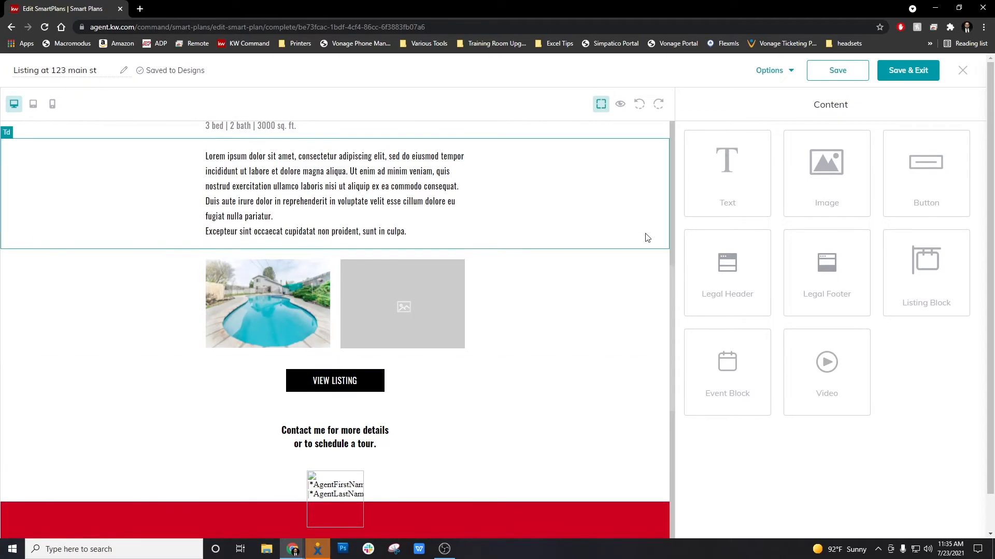
Step: Save the email design
{"action": "left_click", "coordinate": [842, 71]}
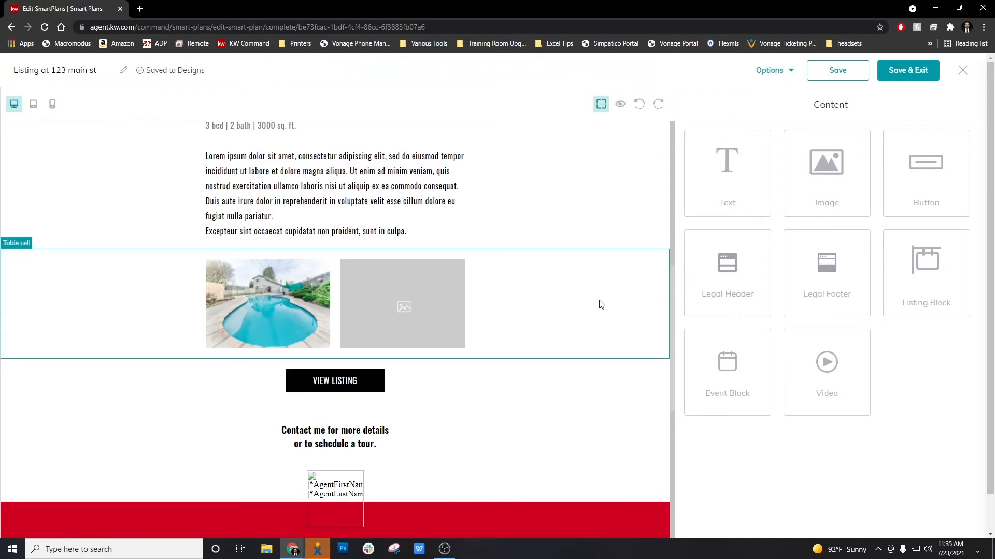
{"action": "scroll", "coordinate": [549, 302], "scroll_direction": "up", "scroll_amount": 6}
{"action": "scroll", "coordinate": [552, 302], "scroll_direction": "down", "scroll_amount": 6}
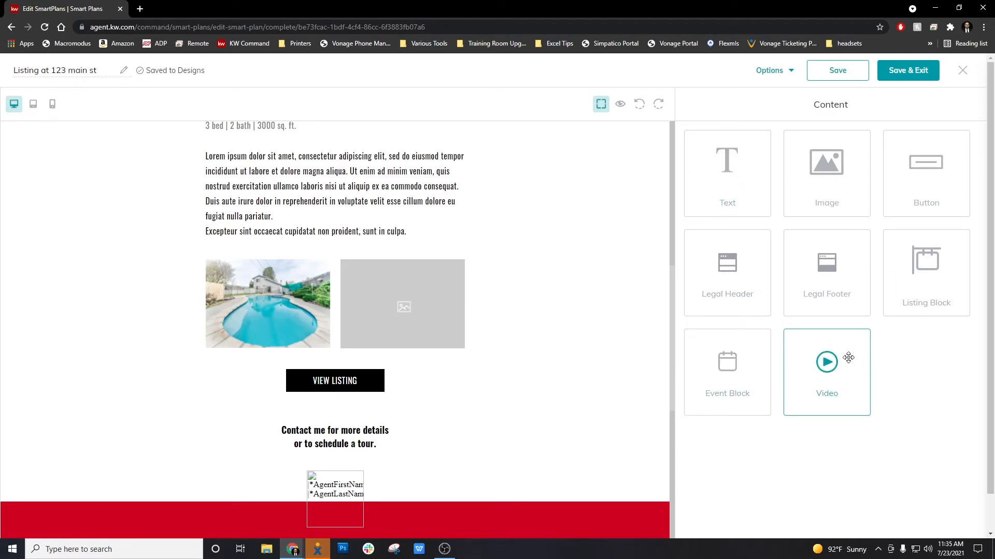
Step: Add a Video block between the two images and the VIEW LISTING button, and select it
{"action": "left_click_drag", "start_coordinate": [839, 354], "coordinate": [520, 370]}
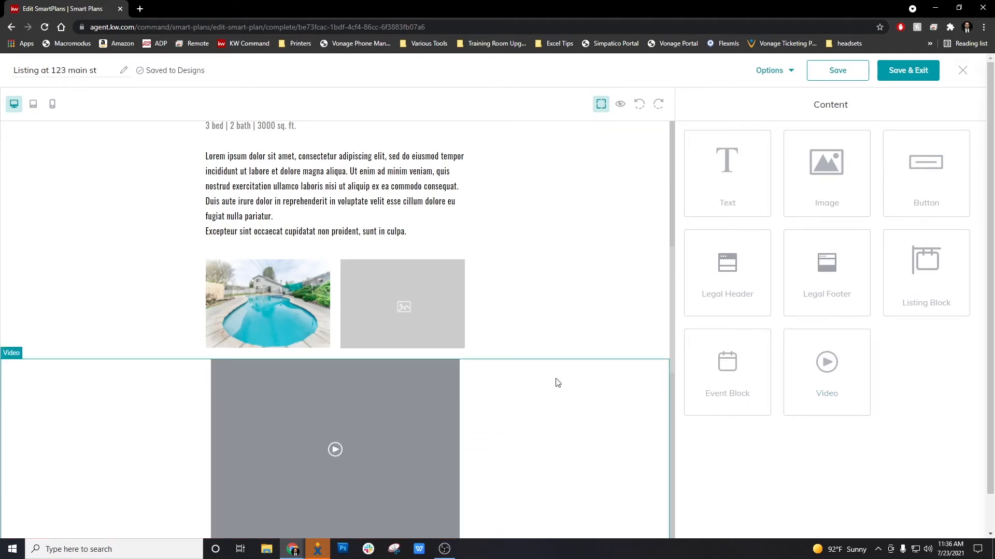
{"action": "scroll", "coordinate": [594, 391], "scroll_direction": "down", "scroll_amount": 4}
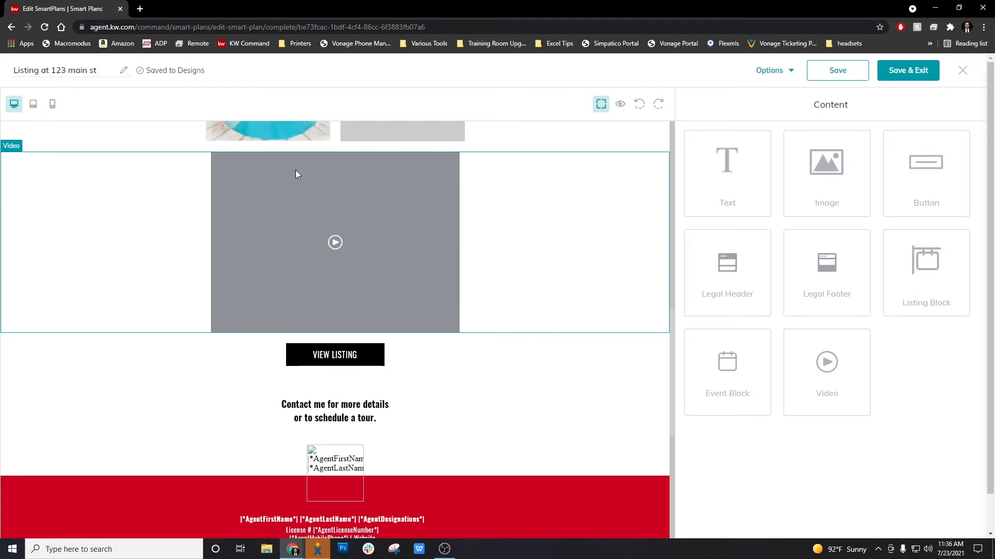
{"action": "left_click", "coordinate": [408, 238]}
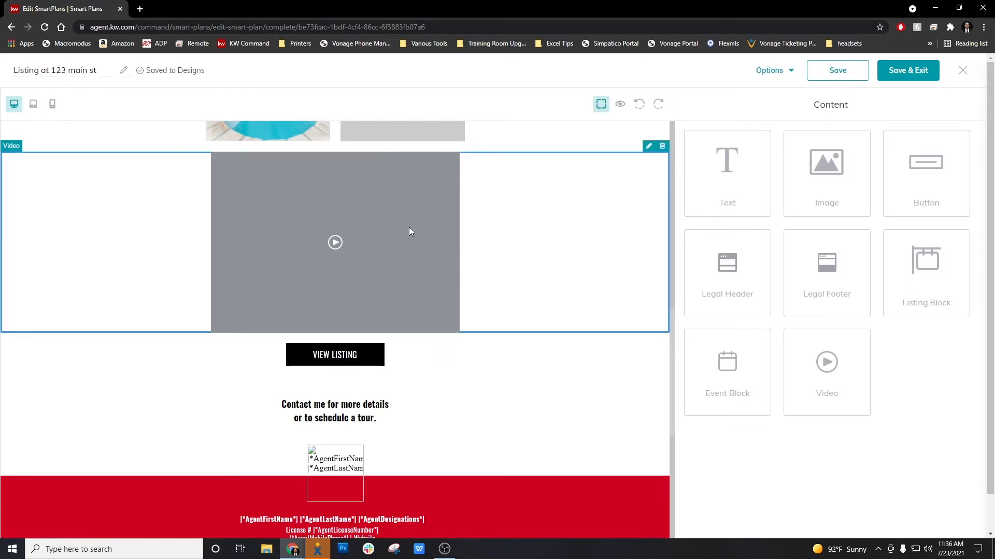
{"action": "scroll", "coordinate": [399, 308], "scroll_direction": "up", "scroll_amount": 2}
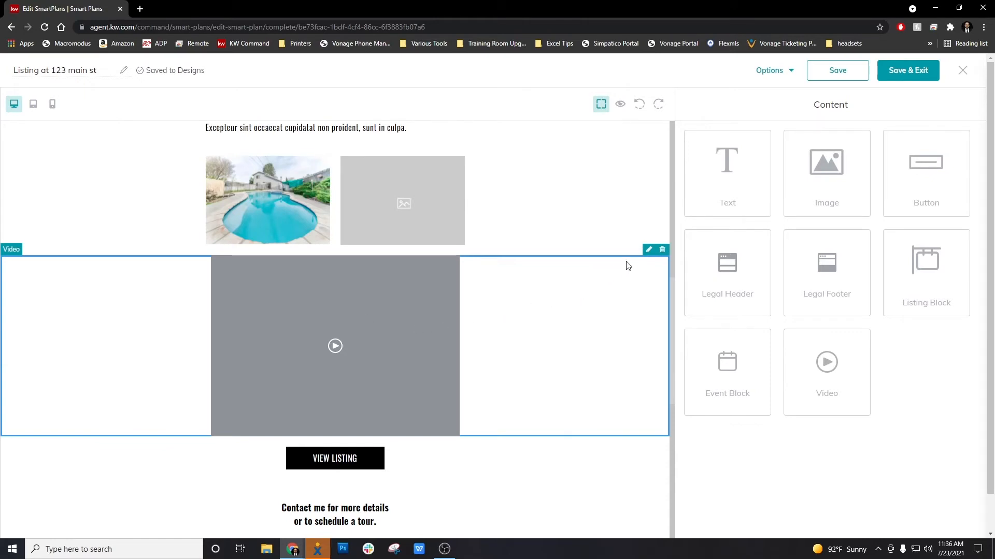
Step: Paste the YouTube link into the video block's Video URL setting
{"action": "left_click", "coordinate": [648, 250]}
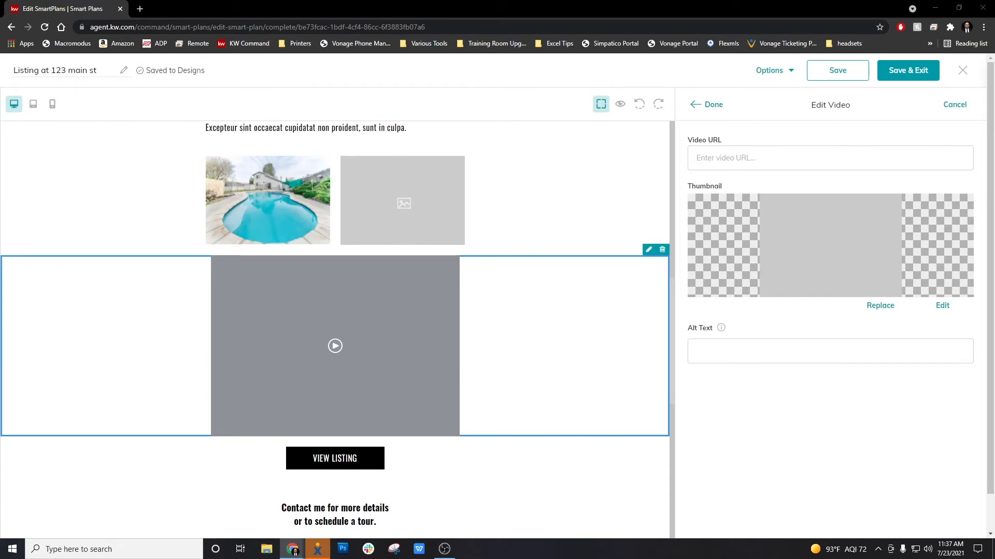
{"action": "left_click", "coordinate": [760, 161]}
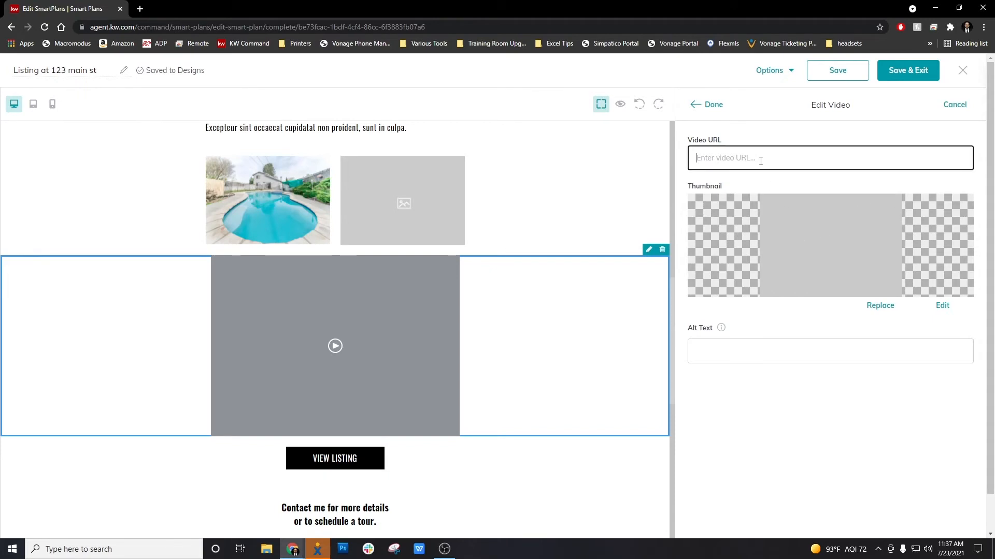
{"action": "type", "text": "https://www.youtube.com/watch?v=K2I3dTX1pe4&ab_channel=KELLERWILLIAMSAV"}
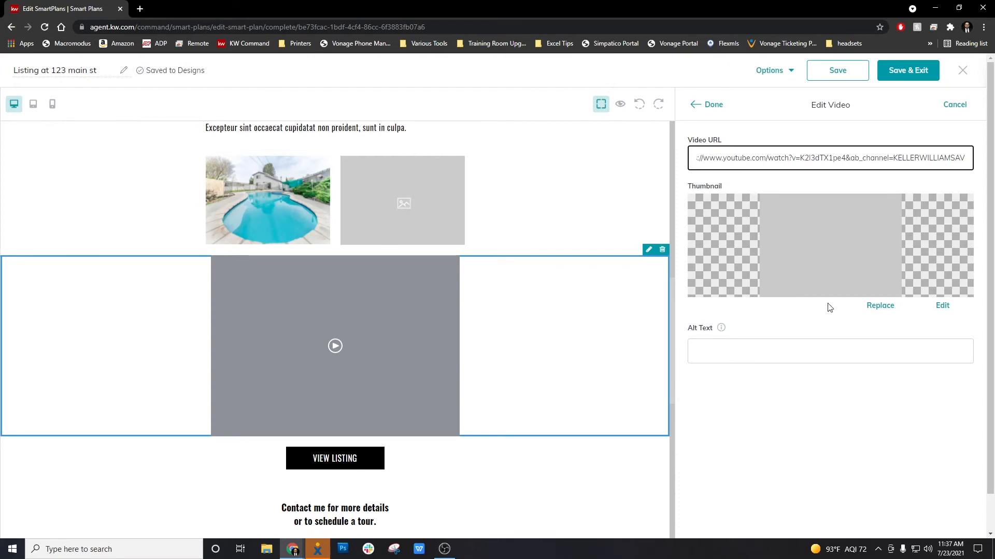
Step: Replace the video block's thumbnail with the front-of-house photo from the searched property listing
{"action": "left_click", "coordinate": [884, 308]}
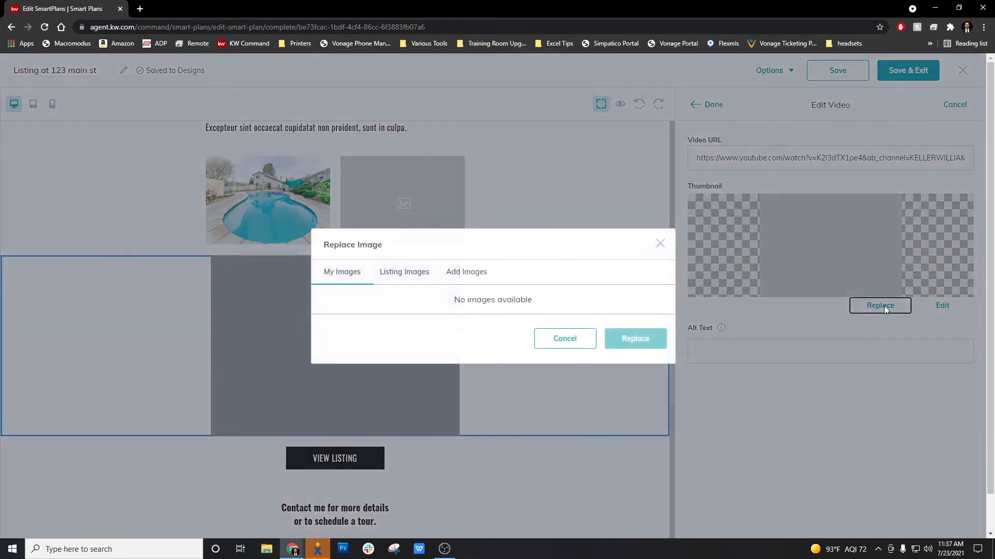
{"action": "left_click", "coordinate": [396, 276]}
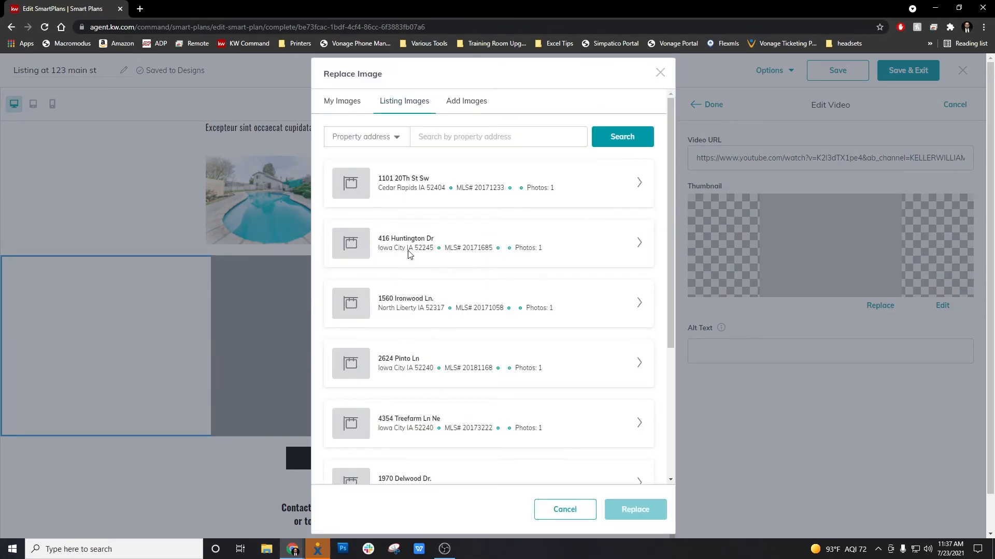
{"action": "left_click", "coordinate": [504, 144]}
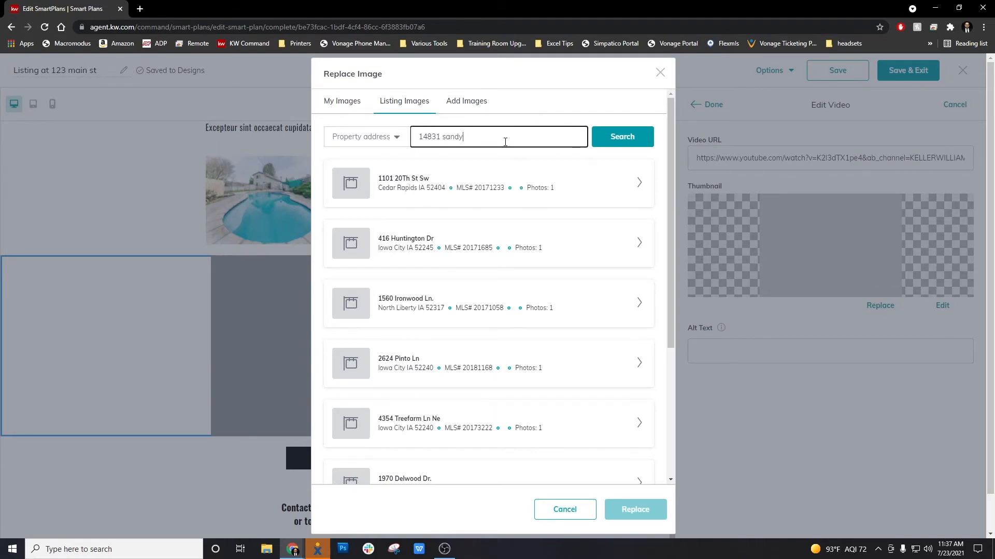
{"action": "left_click", "coordinate": [622, 136]}
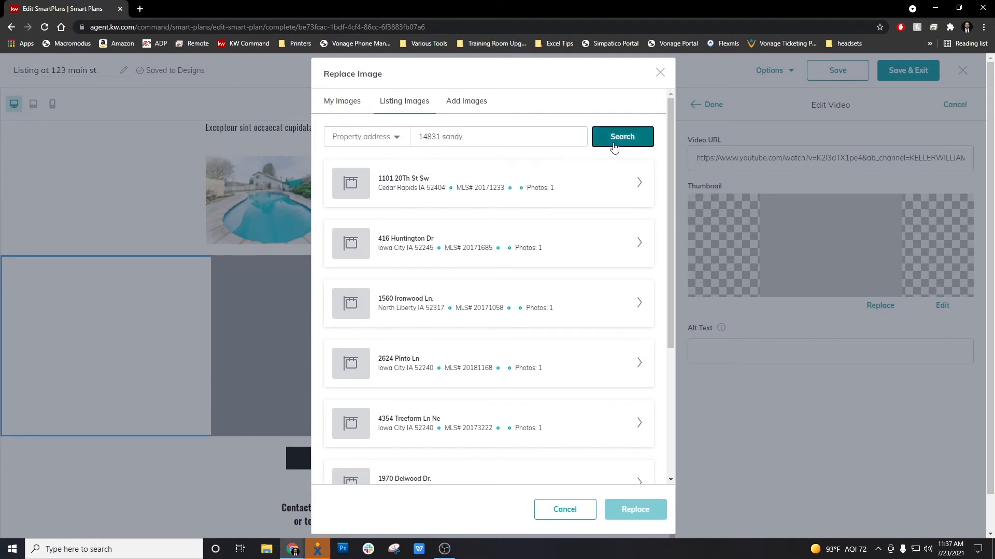
{"action": "left_click", "coordinate": [637, 187]}
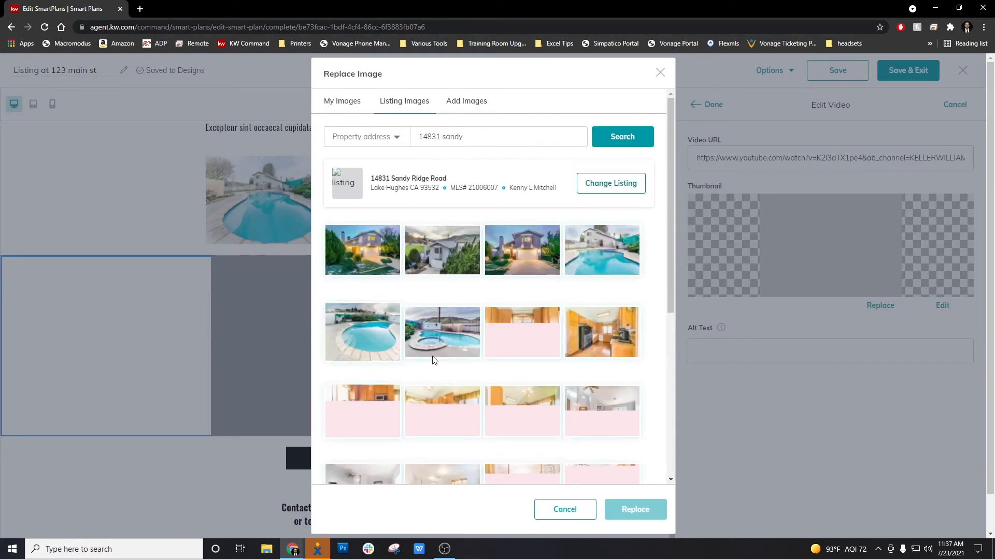
{"action": "left_click", "coordinate": [375, 247]}
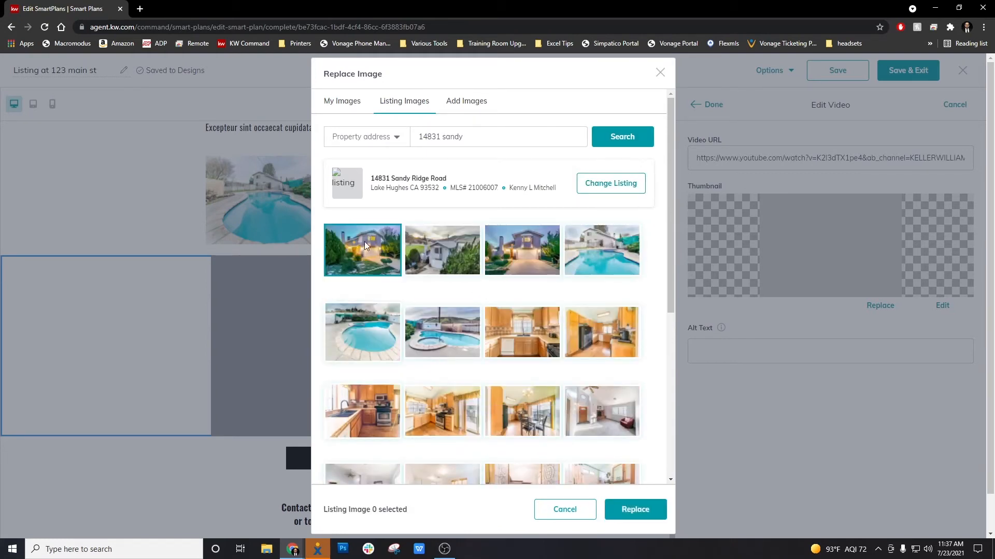
{"action": "left_click", "coordinate": [634, 510]}
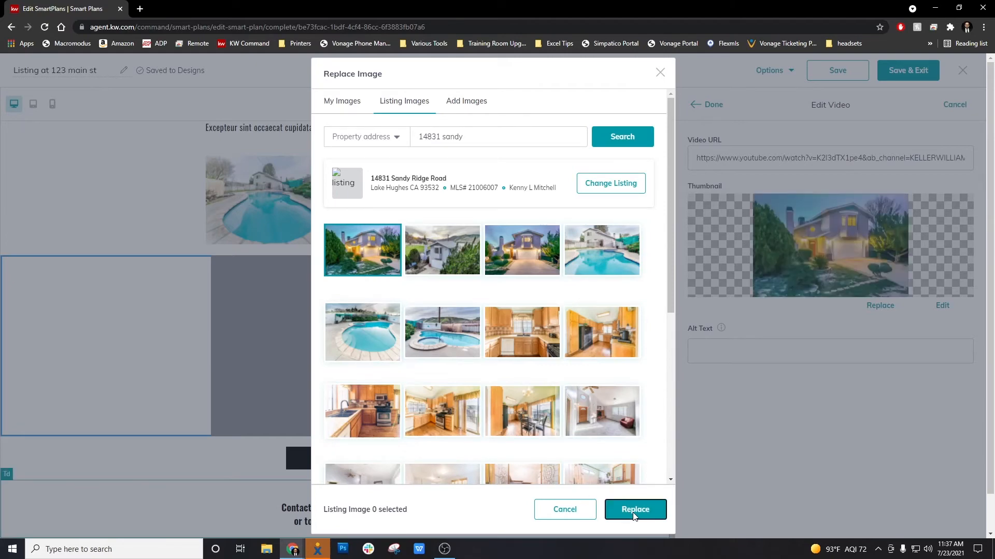
{"action": "left_click", "coordinate": [661, 74]}
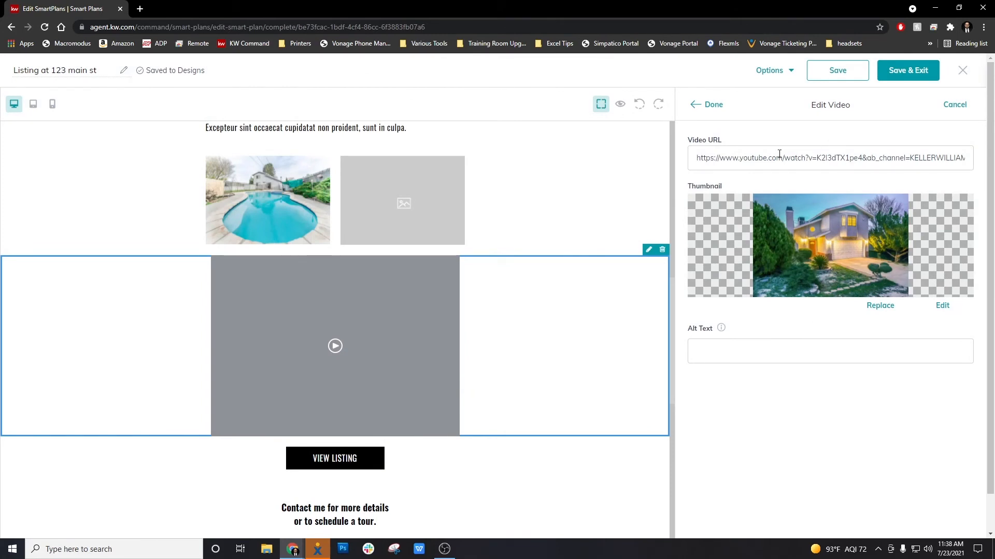
{"action": "left_click", "coordinate": [738, 157]}
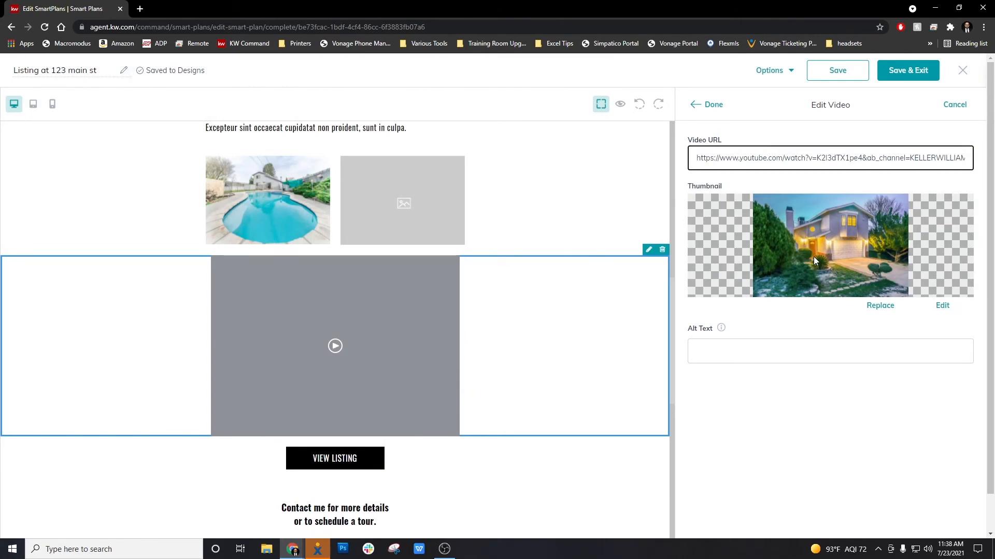
{"action": "left_click", "coordinate": [713, 105]}
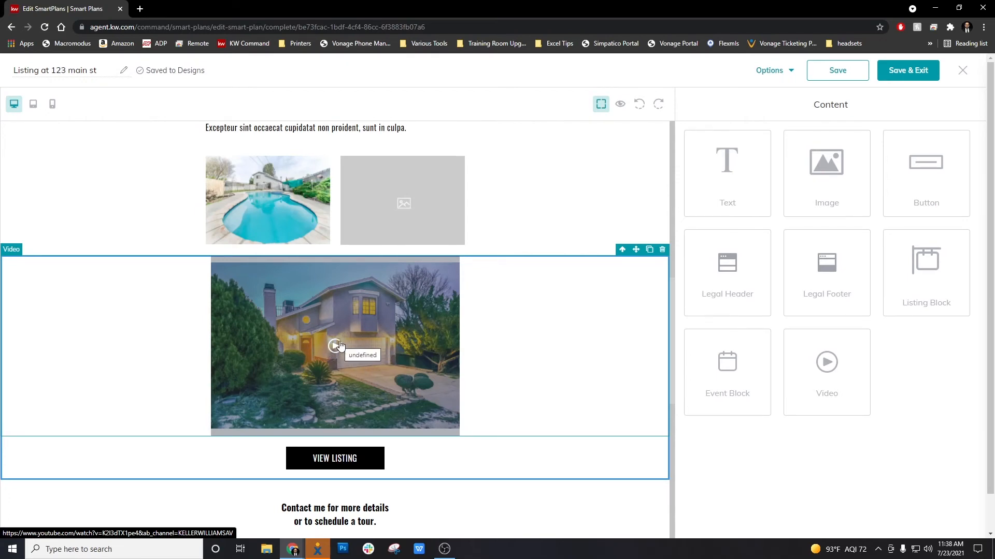
Step: Return to the top of the Listing at 123 main st design and open its Options menu
{"action": "scroll", "coordinate": [499, 371], "scroll_direction": "up", "scroll_amount": 5}
{"action": "scroll", "coordinate": [502, 373], "scroll_direction": "down", "scroll_amount": 6}
{"action": "scroll", "coordinate": [501, 374], "scroll_direction": "up", "scroll_amount": 8}
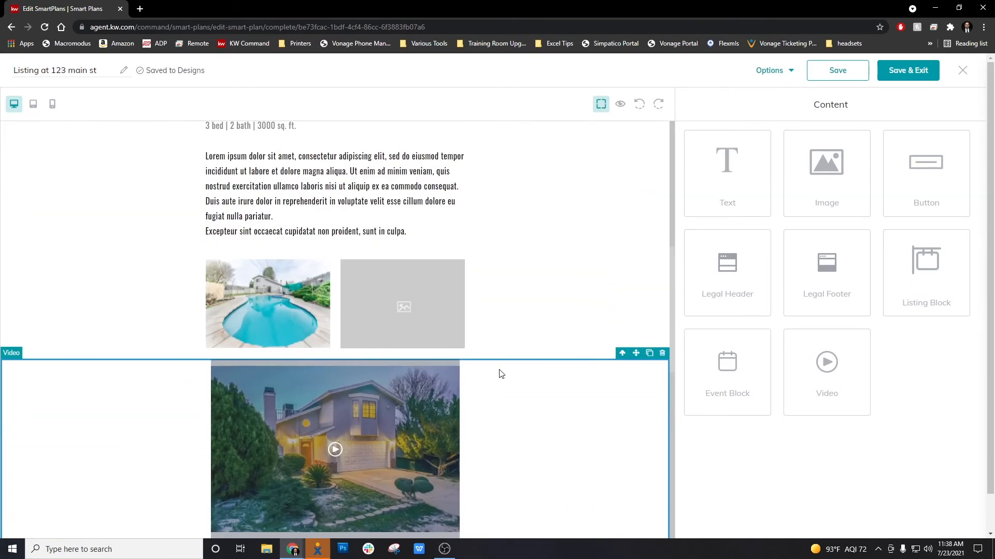
{"action": "scroll", "coordinate": [500, 374], "scroll_direction": "up", "scroll_amount": 3}
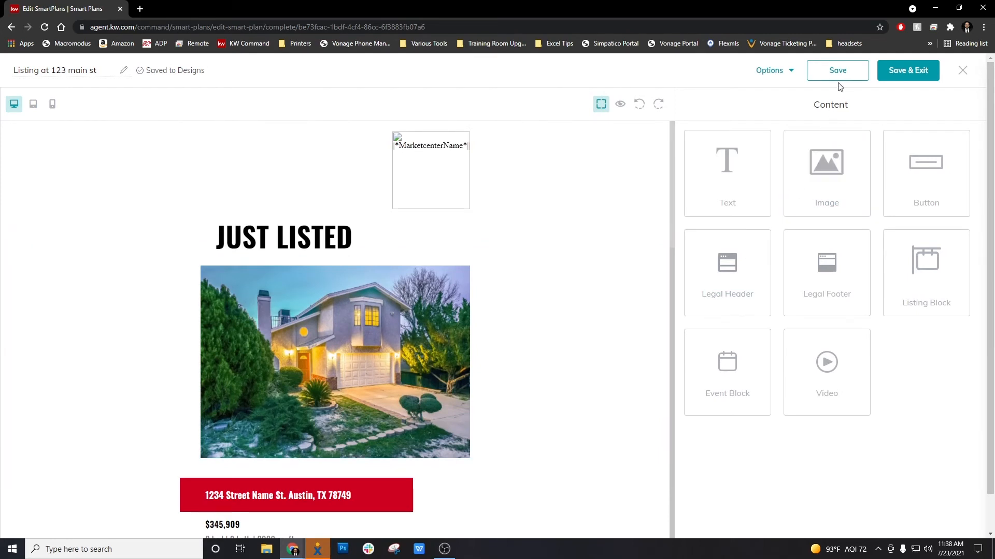
{"action": "left_click", "coordinate": [783, 72]}
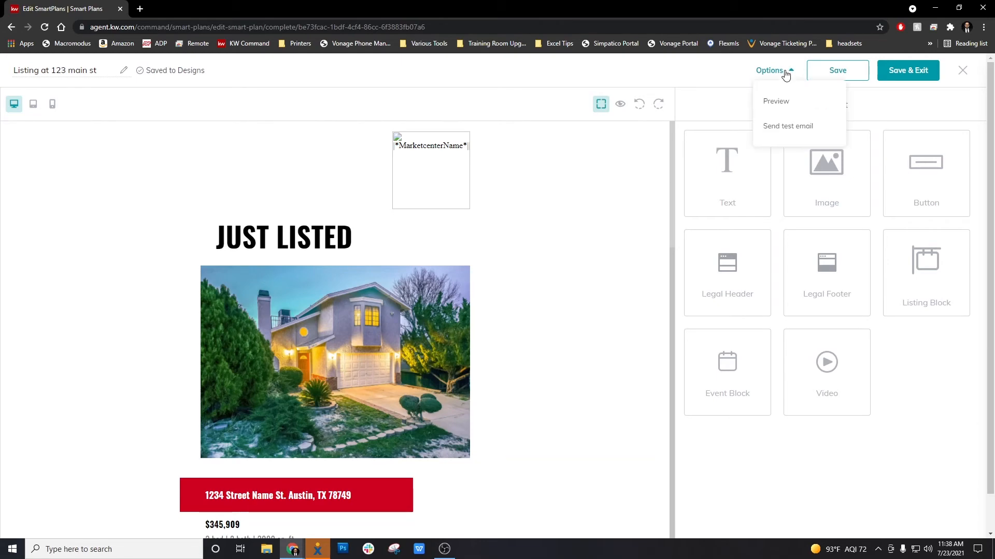
Step: Preview the Listing at 123 main st email, scrolling through it, then close the preview
{"action": "left_click", "coordinate": [776, 102]}
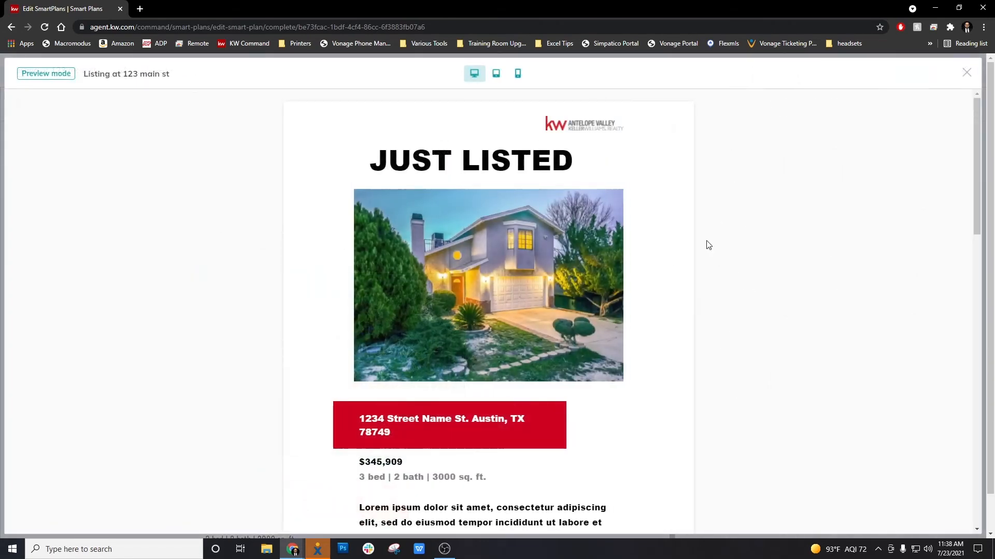
{"action": "scroll", "coordinate": [655, 283], "scroll_direction": "down", "scroll_amount": 8}
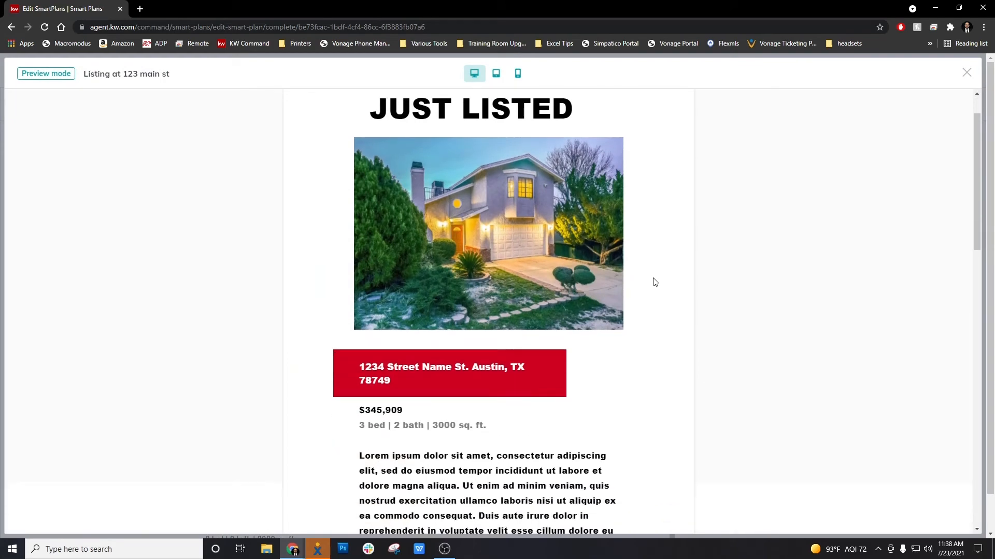
{"action": "scroll", "coordinate": [655, 283], "scroll_direction": "down", "scroll_amount": 4}
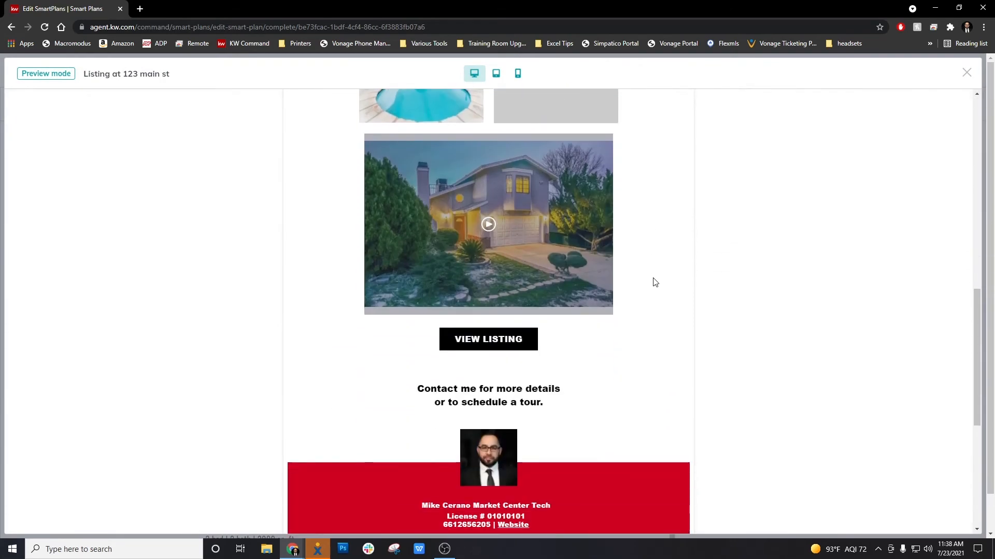
{"action": "scroll", "coordinate": [468, 216], "scroll_direction": "down", "scroll_amount": 3}
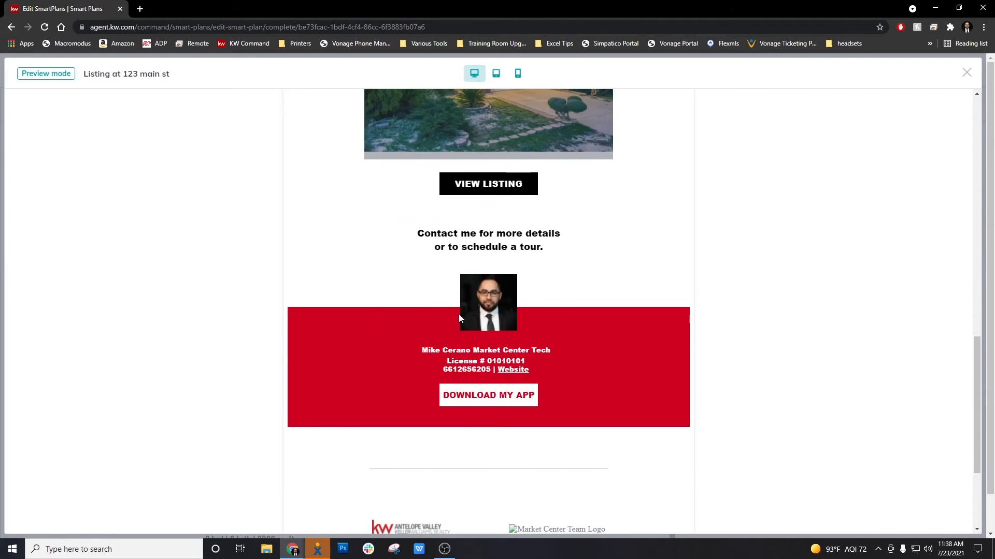
{"action": "scroll", "coordinate": [458, 314], "scroll_direction": "down", "scroll_amount": 2}
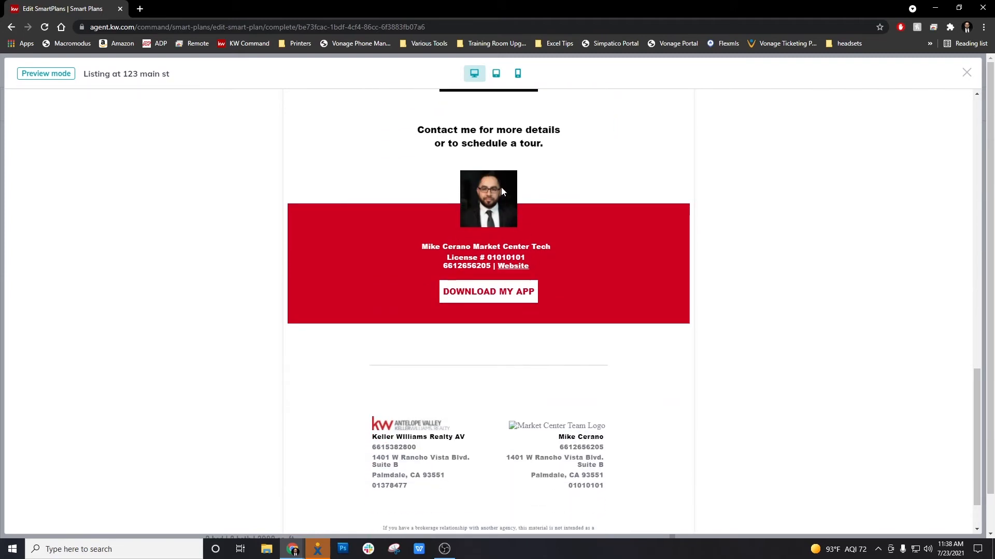
{"action": "scroll", "coordinate": [471, 311], "scroll_direction": "down", "scroll_amount": 1}
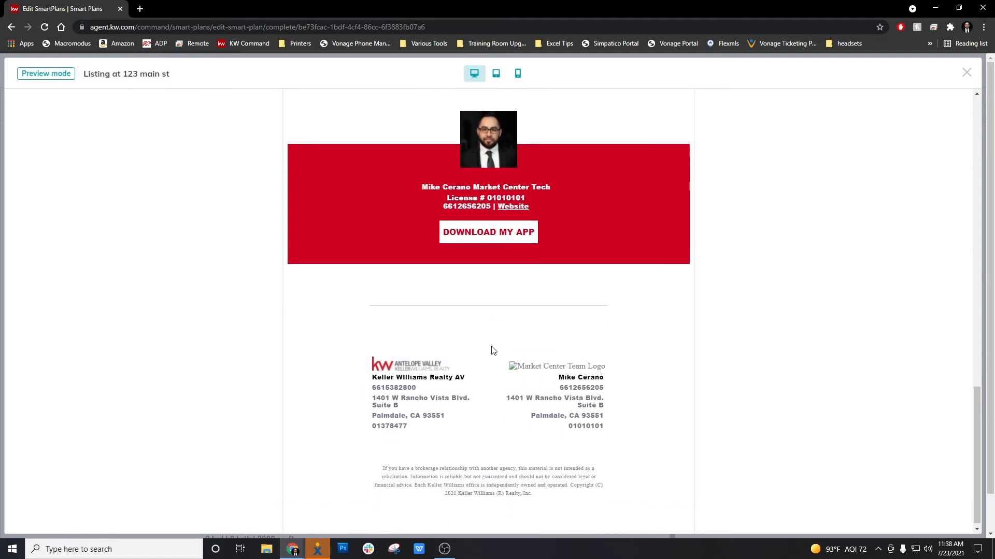
{"action": "scroll", "coordinate": [536, 434], "scroll_direction": "up", "scroll_amount": 5}
{"action": "scroll", "coordinate": [536, 434], "scroll_direction": "up", "scroll_amount": 10}
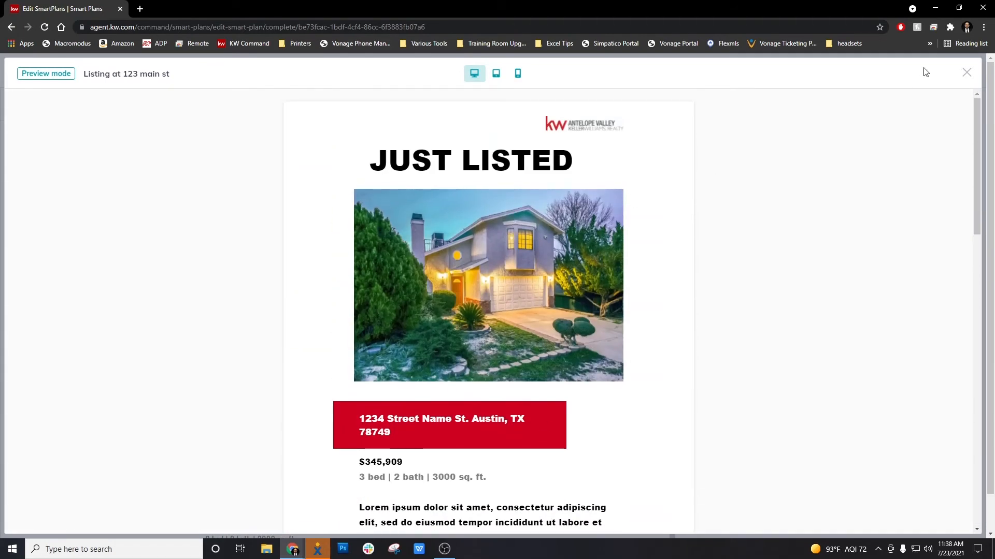
{"action": "scroll", "coordinate": [520, 365], "scroll_direction": "down", "scroll_amount": 7}
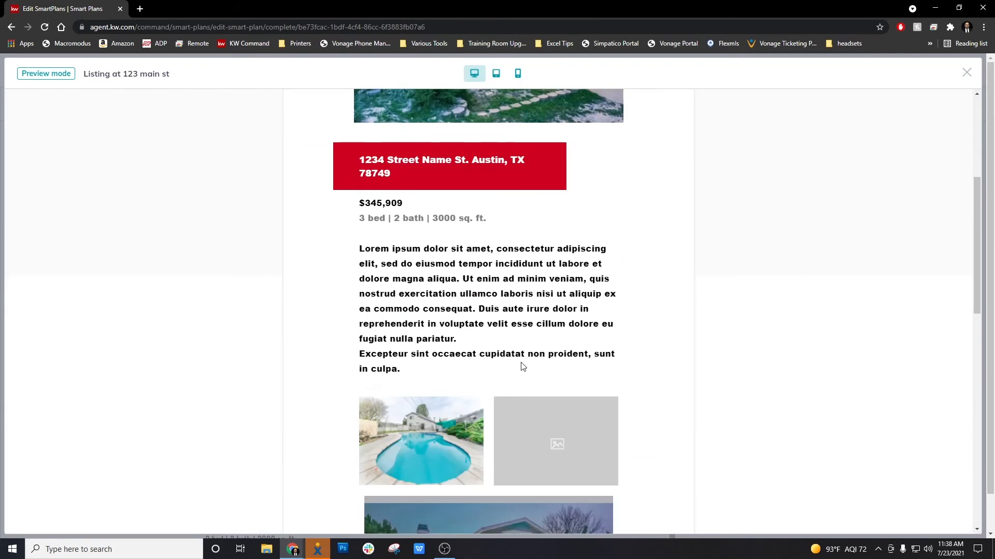
{"action": "scroll", "coordinate": [517, 373], "scroll_direction": "up", "scroll_amount": 8}
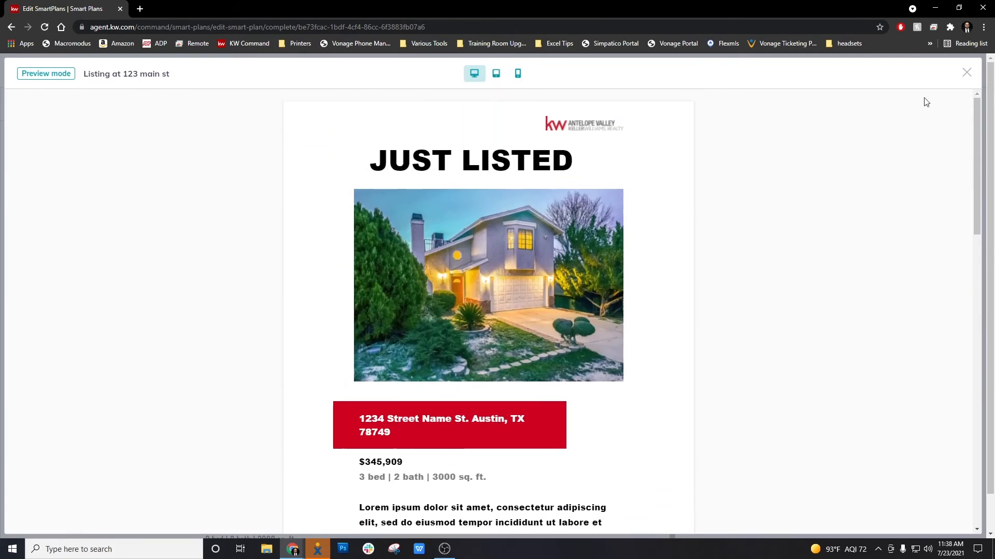
{"action": "left_click", "coordinate": [966, 73]}
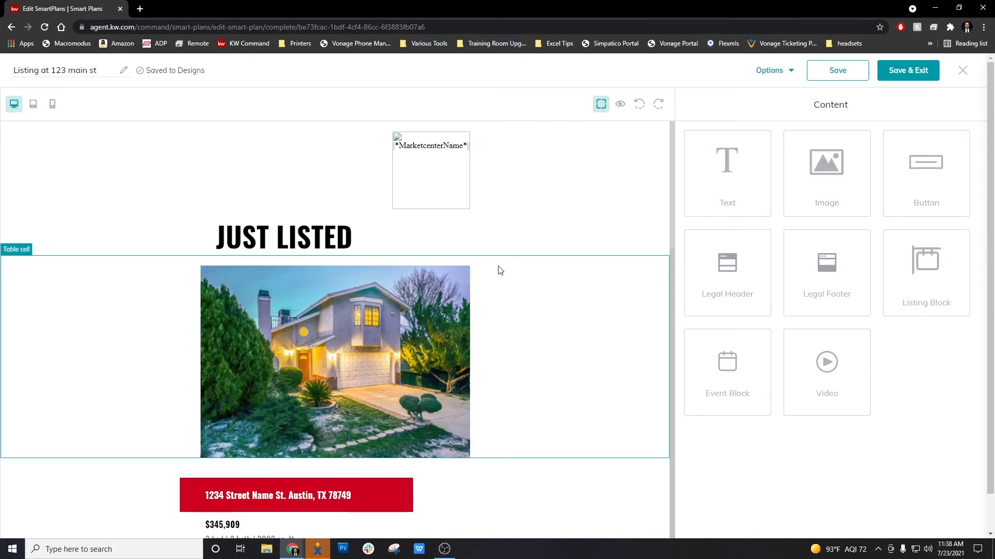
Step: Save the email design and exit the editor with Save & Exit
{"action": "scroll", "coordinate": [499, 279], "scroll_direction": "down", "scroll_amount": 5}
{"action": "scroll", "coordinate": [498, 279], "scroll_direction": "down", "scroll_amount": 5}
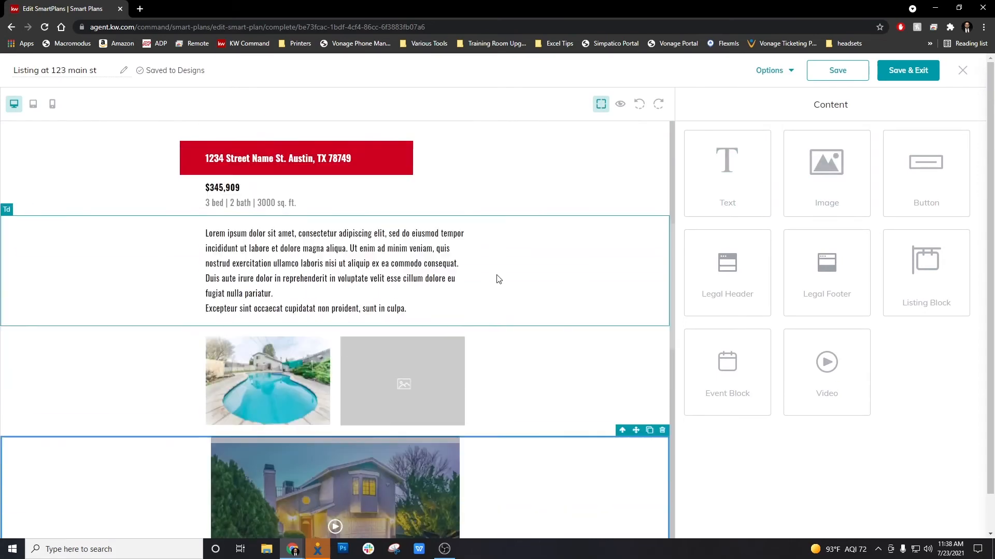
{"action": "scroll", "coordinate": [496, 278], "scroll_direction": "up", "scroll_amount": 6}
{"action": "scroll", "coordinate": [496, 281], "scroll_direction": "up", "scroll_amount": 4}
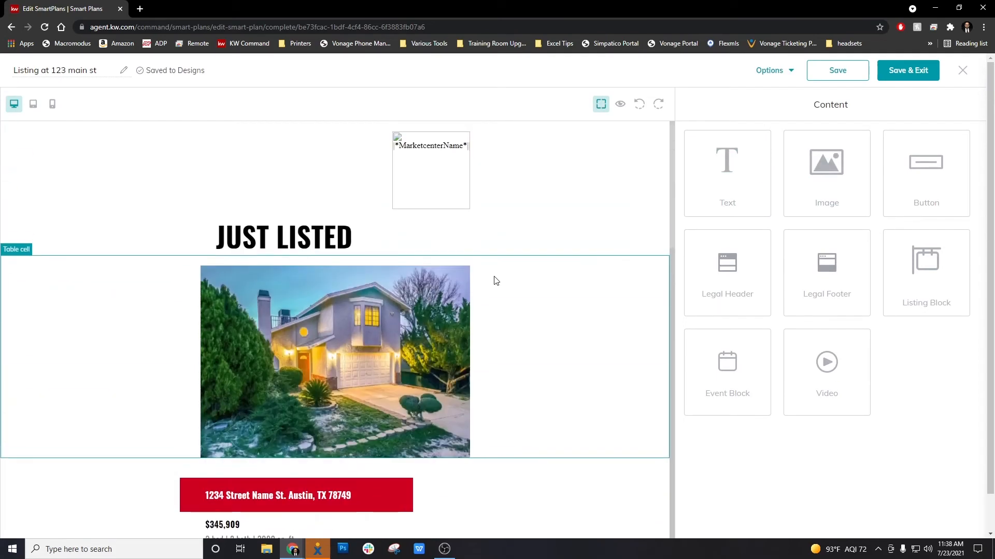
{"action": "left_click", "coordinate": [838, 72]}
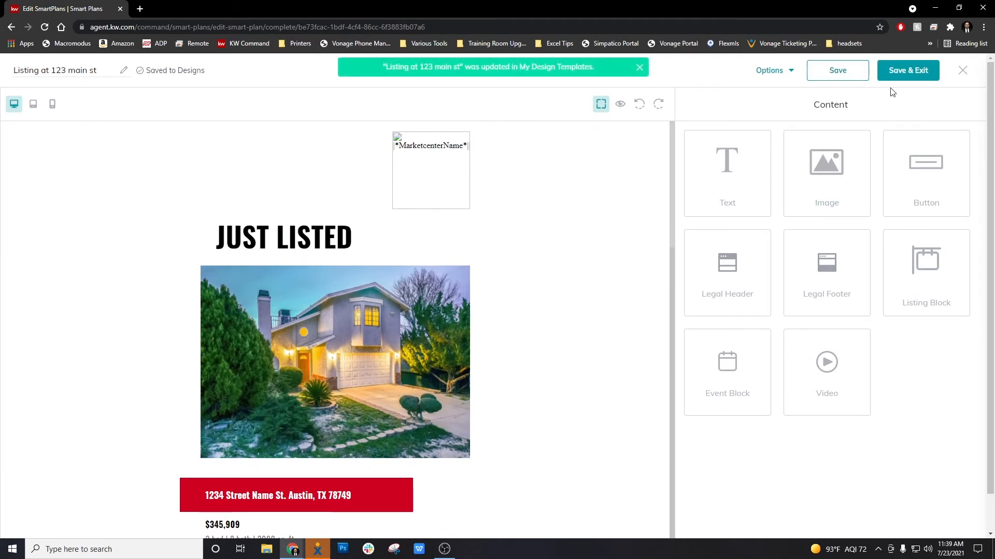
{"action": "left_click", "coordinate": [914, 74]}
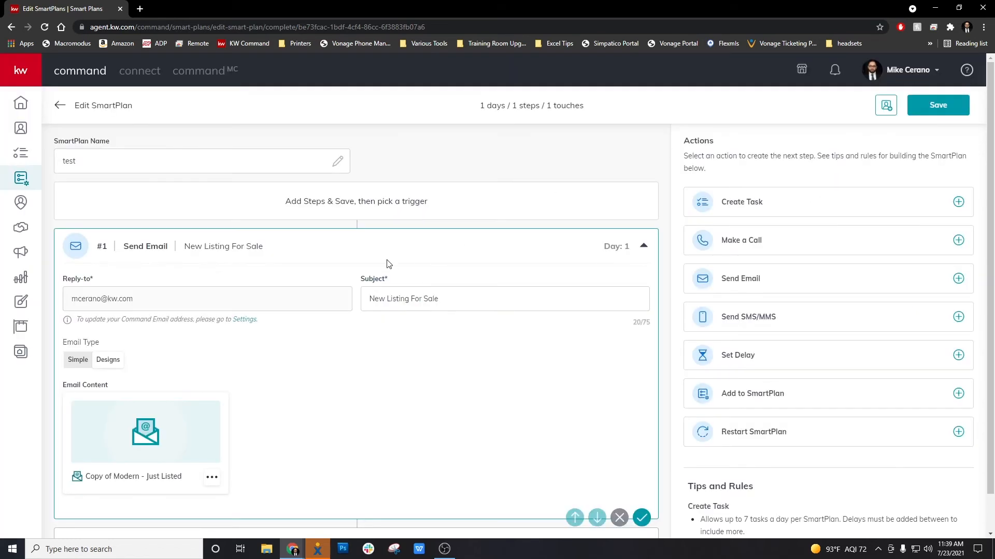
Step: Preview the Copy of Modern - Just Listed design from the Send Email step and scroll through it
{"action": "scroll", "coordinate": [357, 335], "scroll_direction": "down", "scroll_amount": 1}
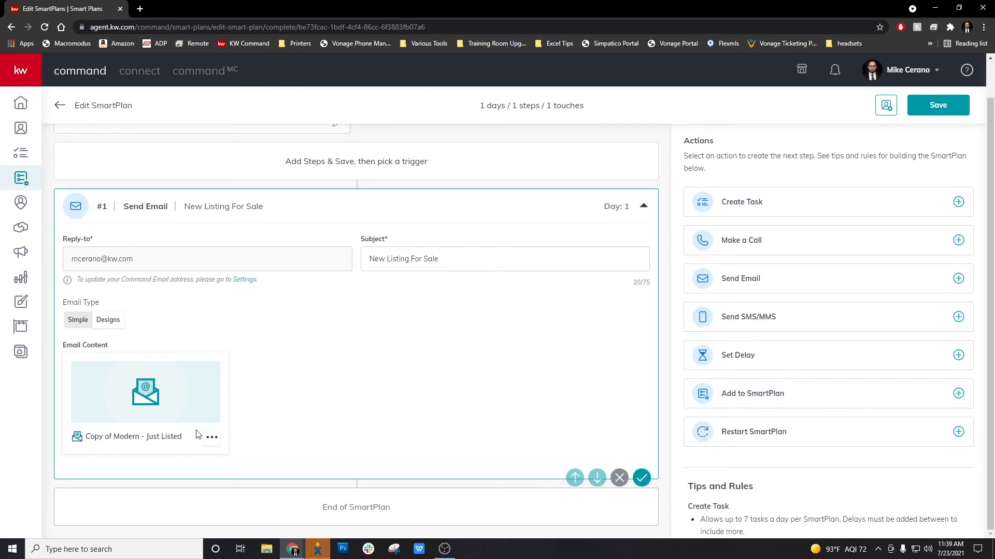
{"action": "left_click", "coordinate": [212, 438]}
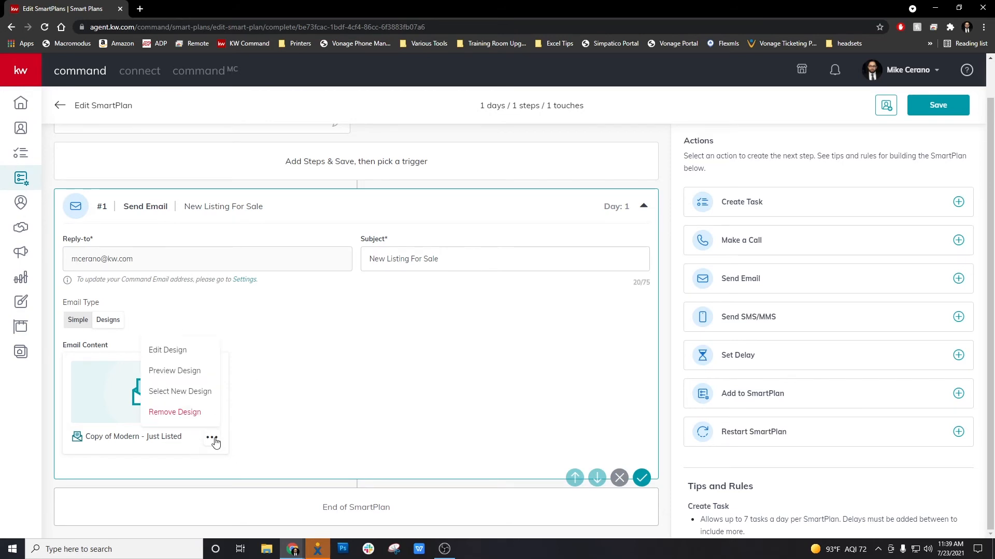
{"action": "left_click", "coordinate": [303, 426]}
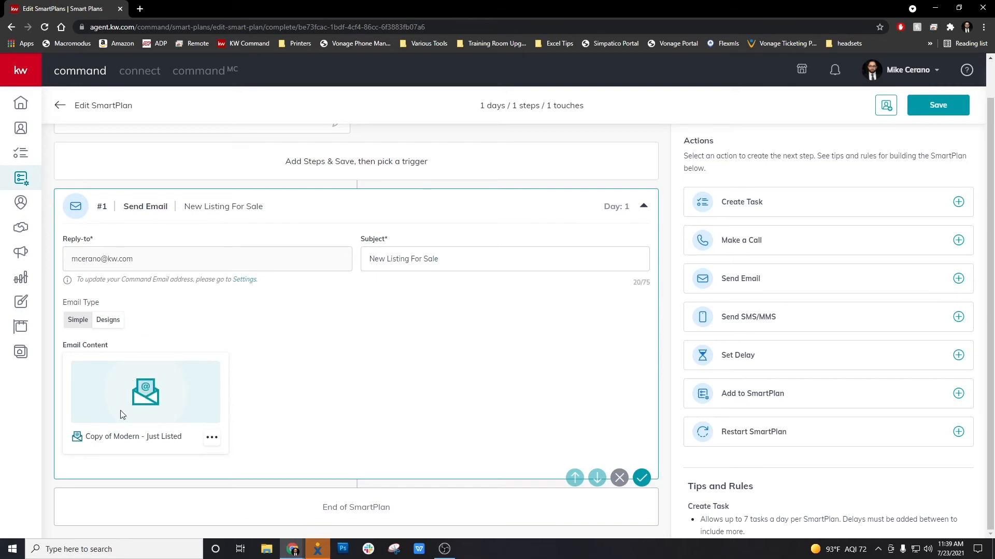
{"action": "left_click", "coordinate": [212, 438]}
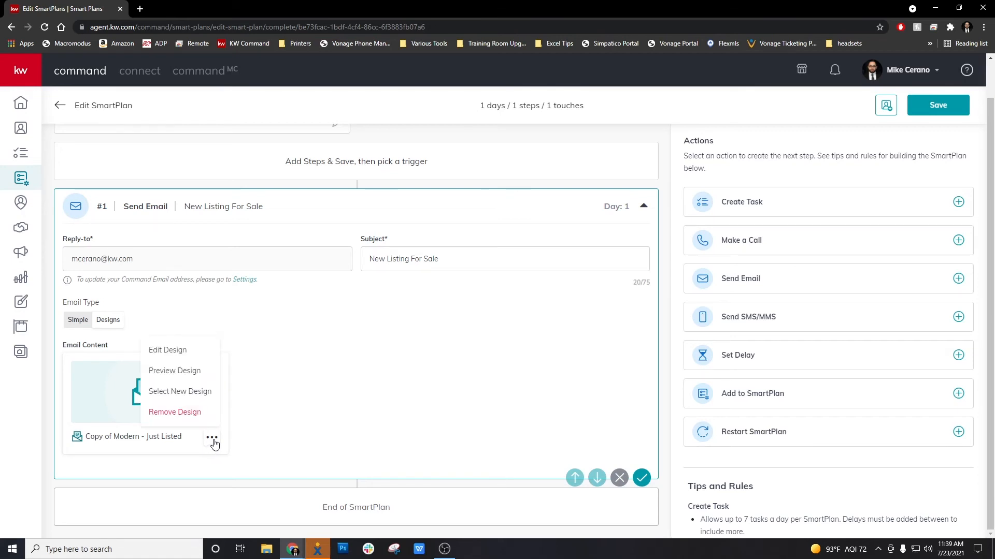
{"action": "left_click", "coordinate": [193, 372]}
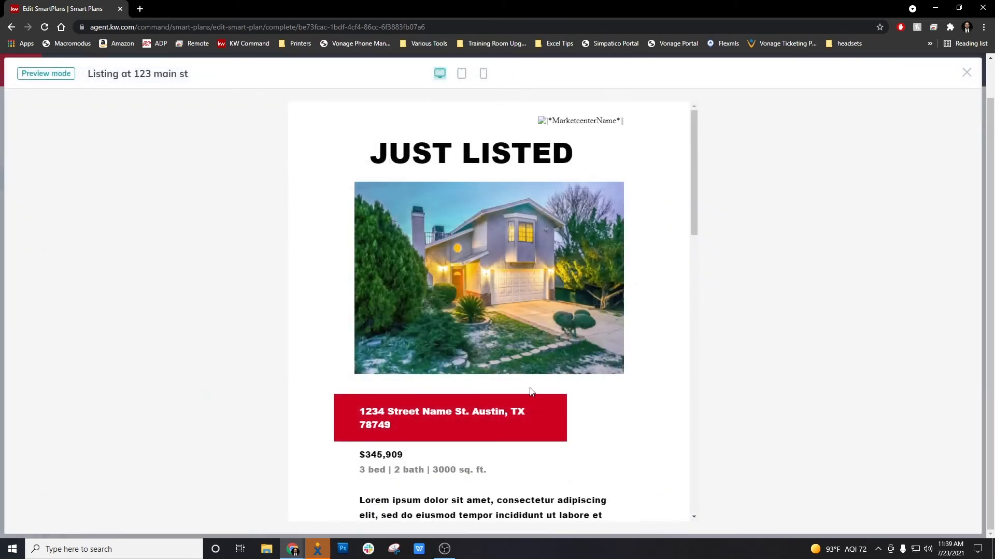
{"action": "scroll", "coordinate": [529, 388], "scroll_direction": "down", "scroll_amount": 10}
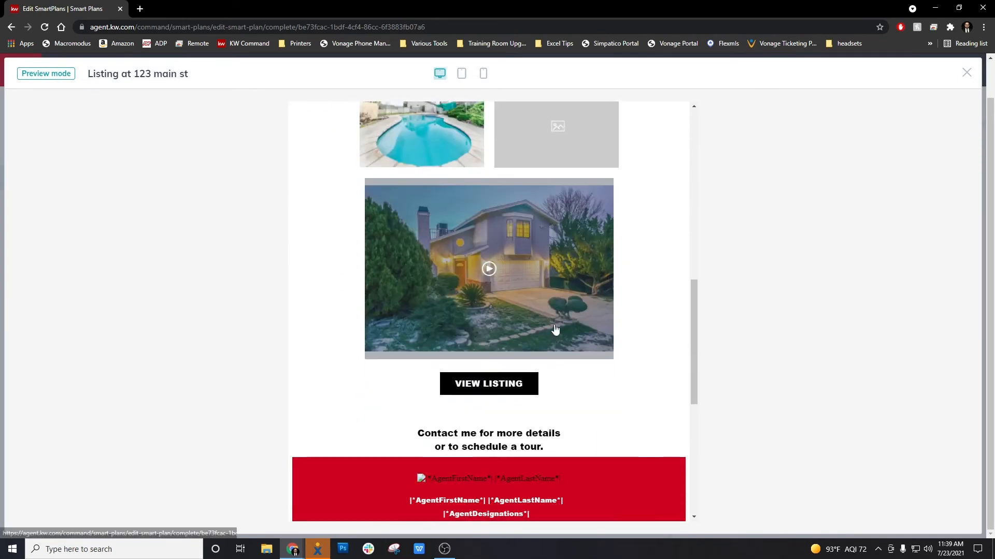
{"action": "scroll", "coordinate": [494, 406], "scroll_direction": "down", "scroll_amount": 7}
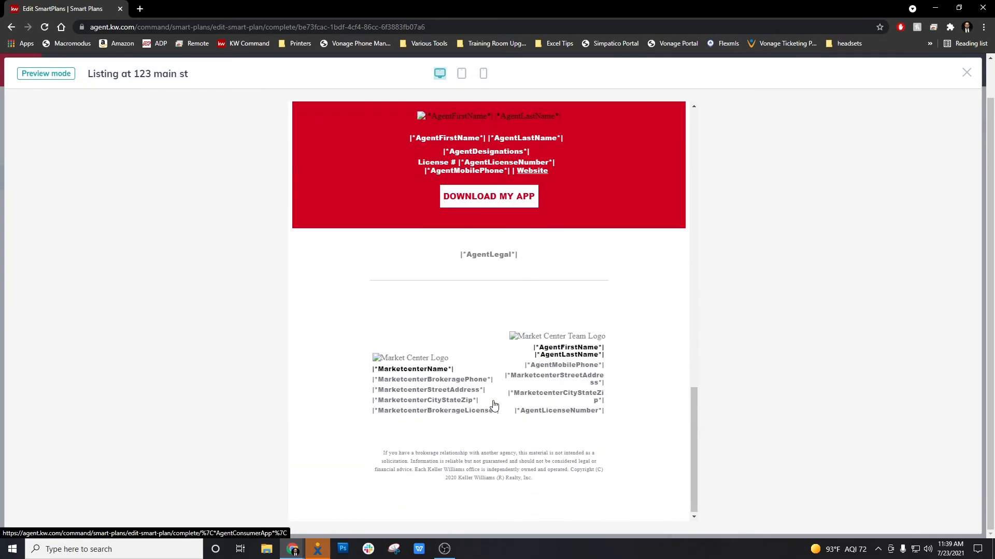
{"action": "scroll", "coordinate": [494, 405], "scroll_direction": "up", "scroll_amount": 15}
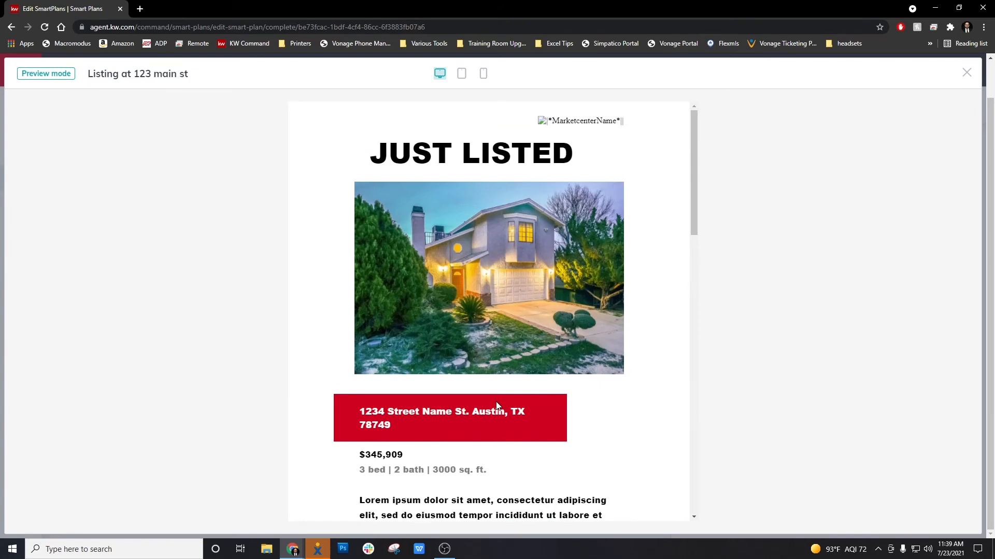
{"action": "scroll", "coordinate": [511, 410], "scroll_direction": "down", "scroll_amount": 10}
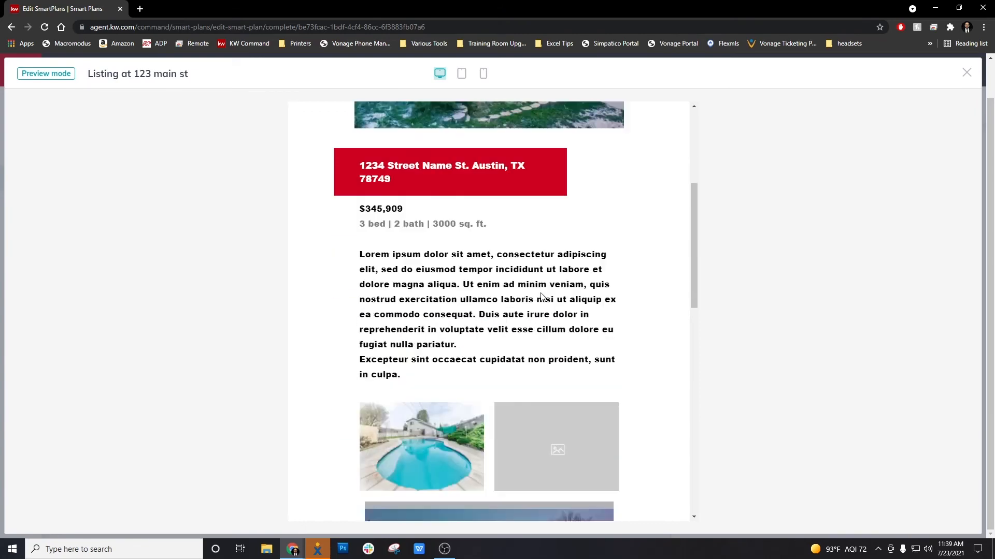
{"action": "scroll", "coordinate": [512, 408], "scroll_direction": "up", "scroll_amount": 8}
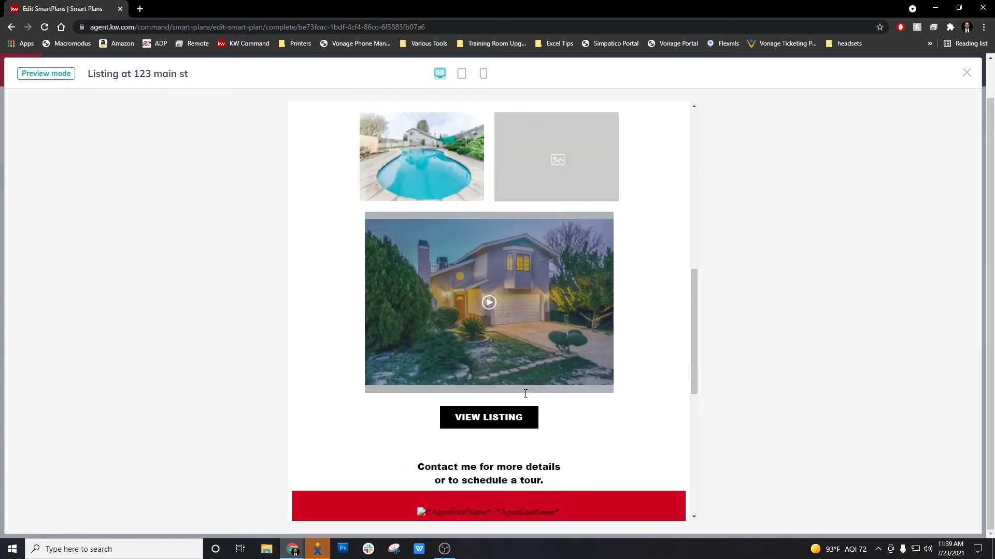
{"action": "scroll", "coordinate": [524, 394], "scroll_direction": "up", "scroll_amount": 5}
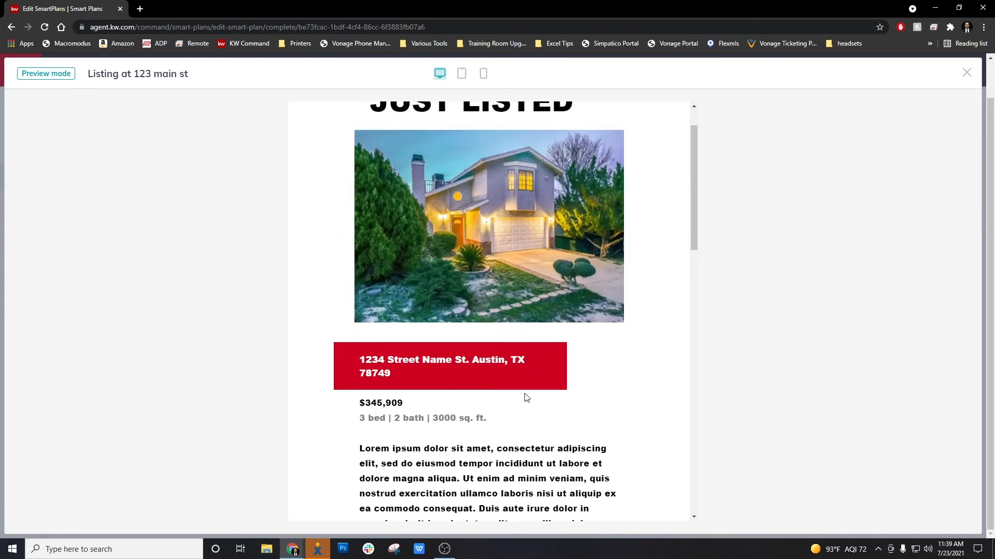
Step: Close the email preview and save the test SmartPlan with its Send Email step
{"action": "left_click", "coordinate": [966, 75]}
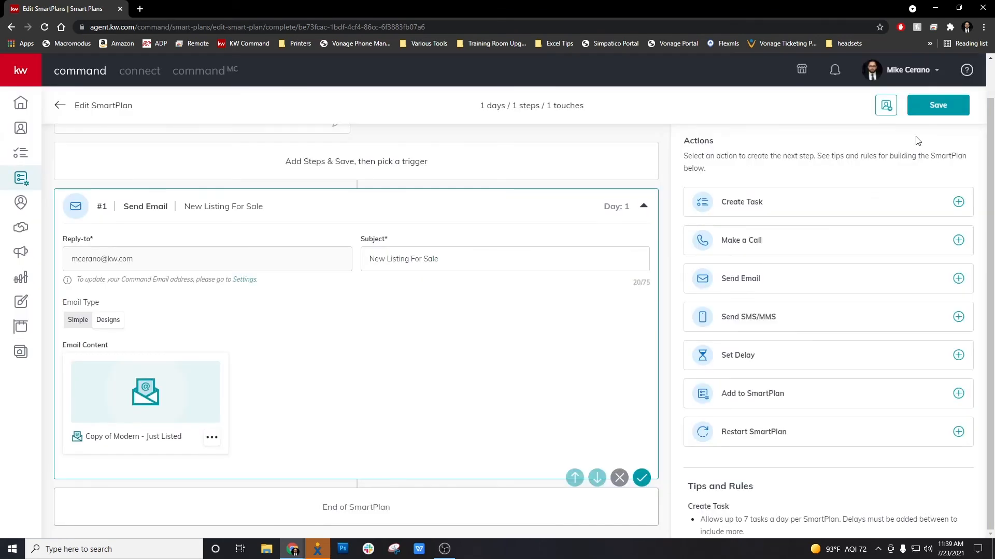
{"action": "left_click", "coordinate": [213, 439]}
{"action": "left_click", "coordinate": [218, 444]}
{"action": "scroll", "coordinate": [373, 405], "scroll_direction": "up", "scroll_amount": 1}
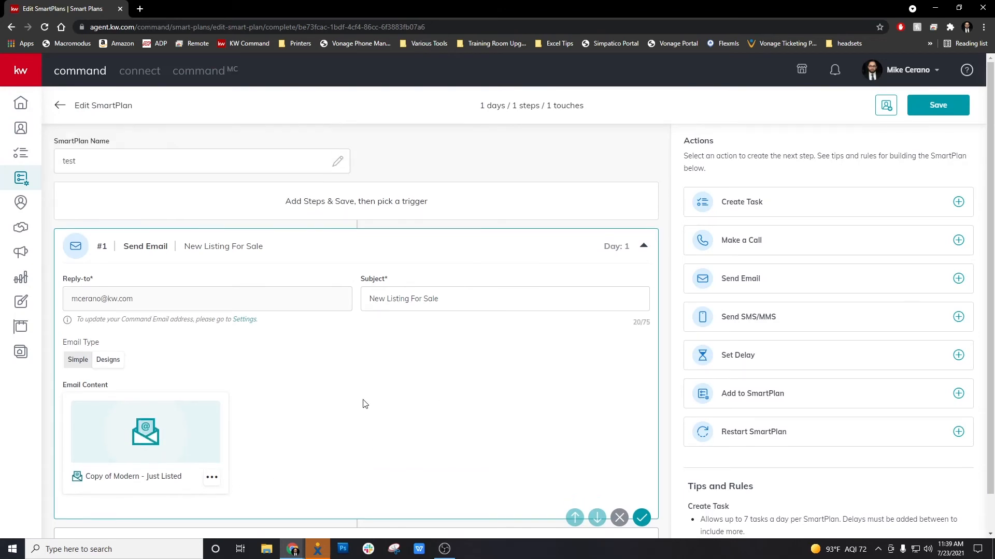
{"action": "scroll", "coordinate": [365, 404], "scroll_direction": "down", "scroll_amount": 1}
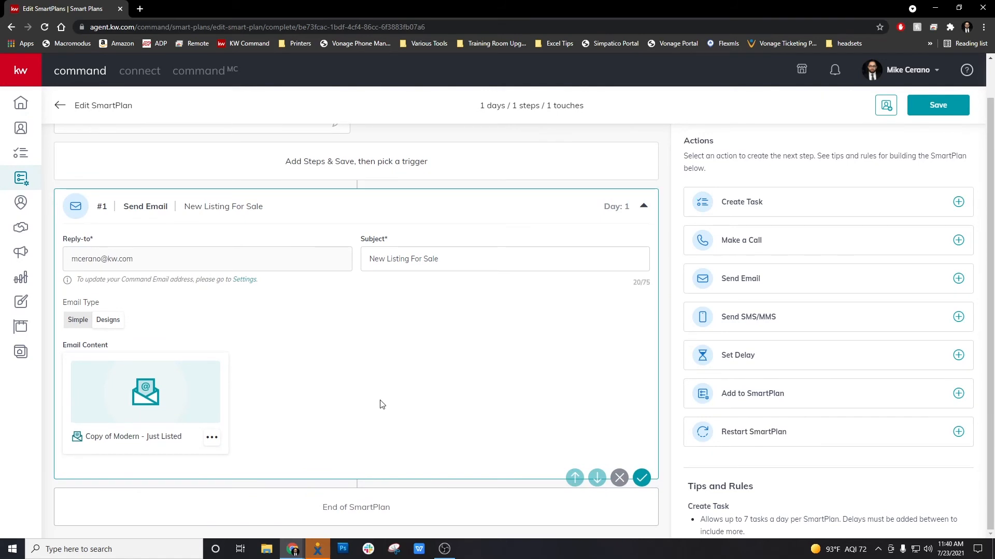
{"action": "left_click", "coordinate": [930, 111]}
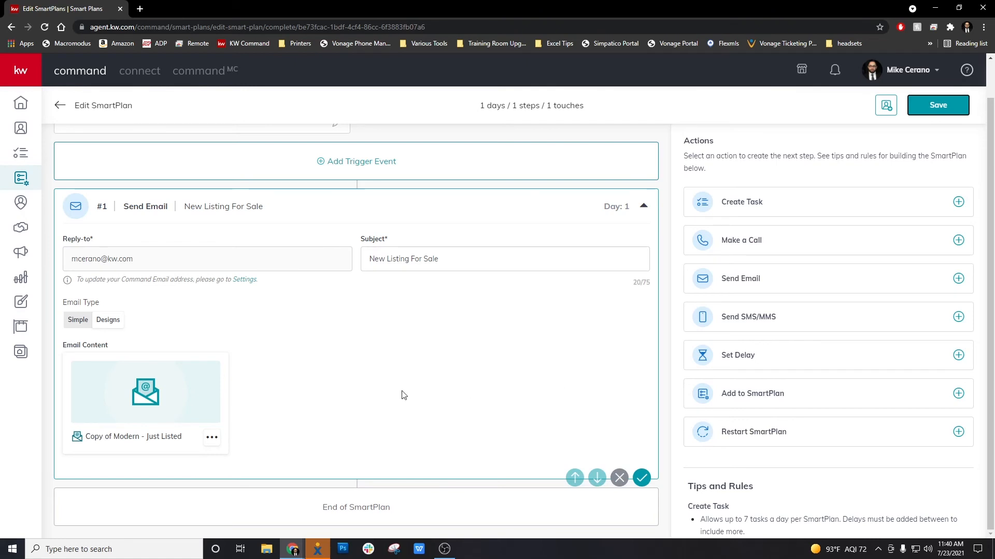
{"action": "scroll", "coordinate": [436, 385], "scroll_direction": "up", "scroll_amount": 1}
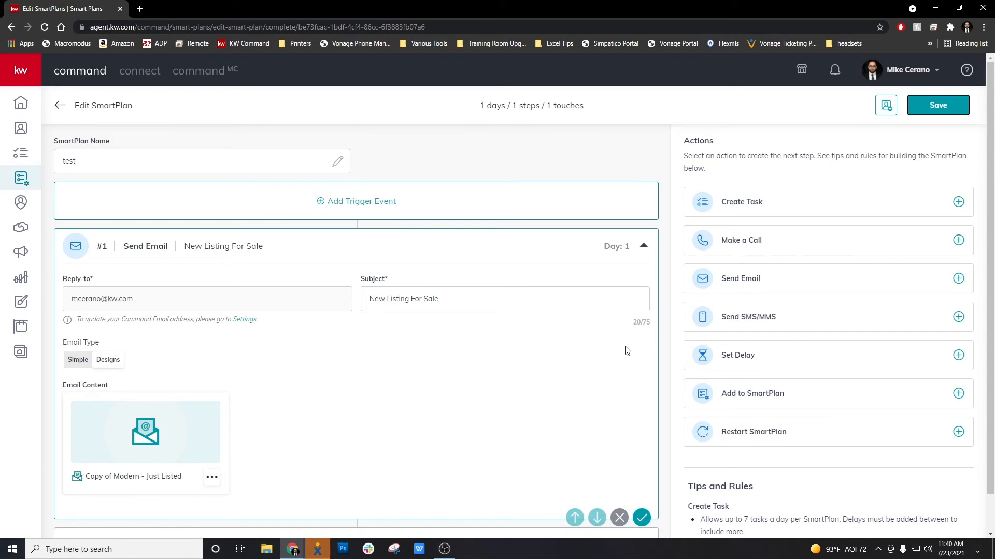
Step: Select both database contacts and add them to the test SmartPlan
{"action": "left_click", "coordinate": [887, 106]}
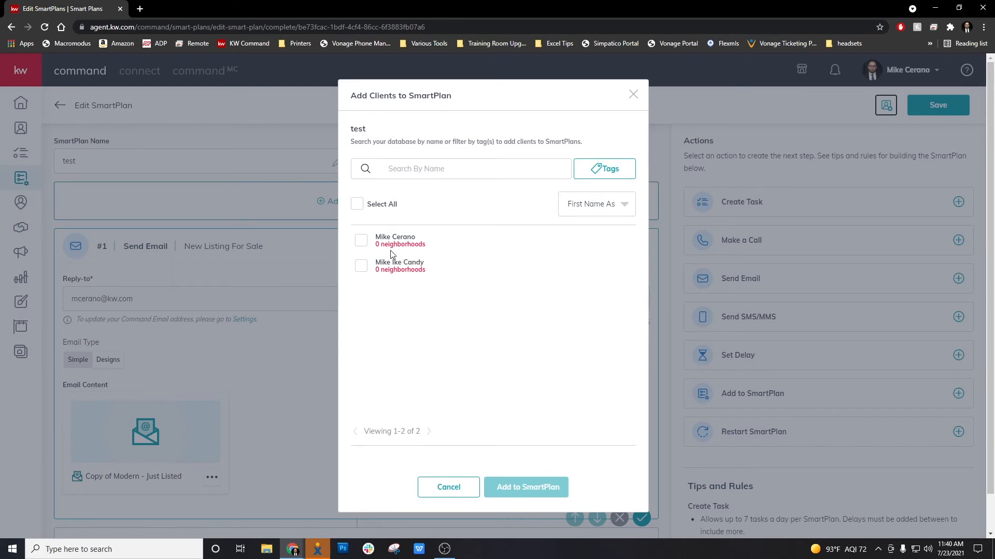
{"action": "left_click", "coordinate": [361, 242]}
{"action": "left_click", "coordinate": [361, 284]}
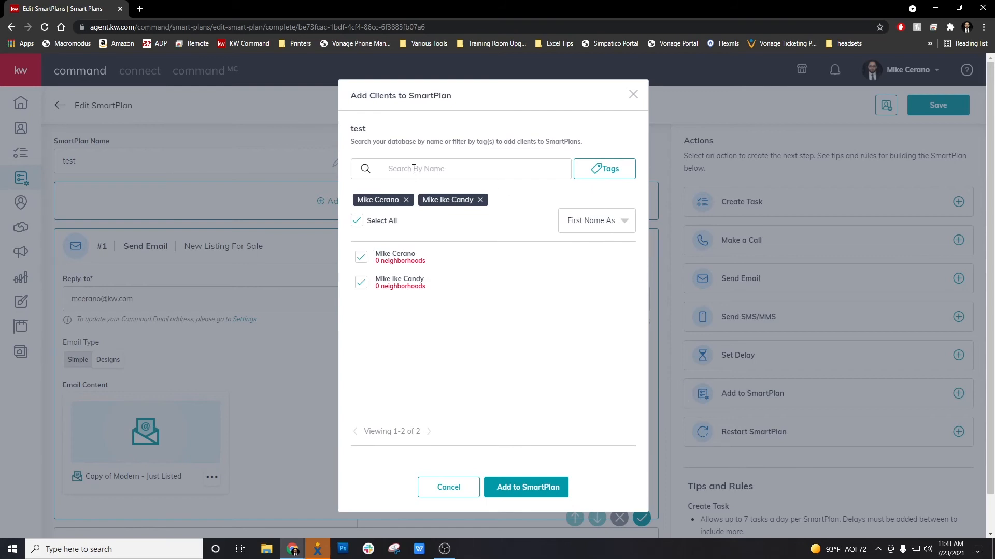
{"action": "left_click", "coordinate": [623, 169]}
{"action": "scroll", "coordinate": [560, 267], "scroll_direction": "down", "scroll_amount": 2}
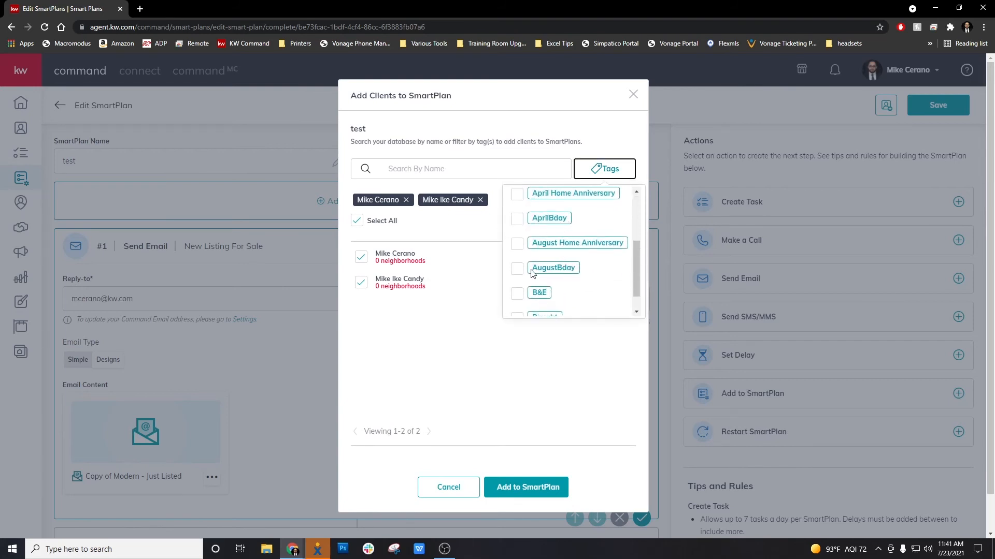
{"action": "scroll", "coordinate": [553, 270], "scroll_direction": "down", "scroll_amount": 1}
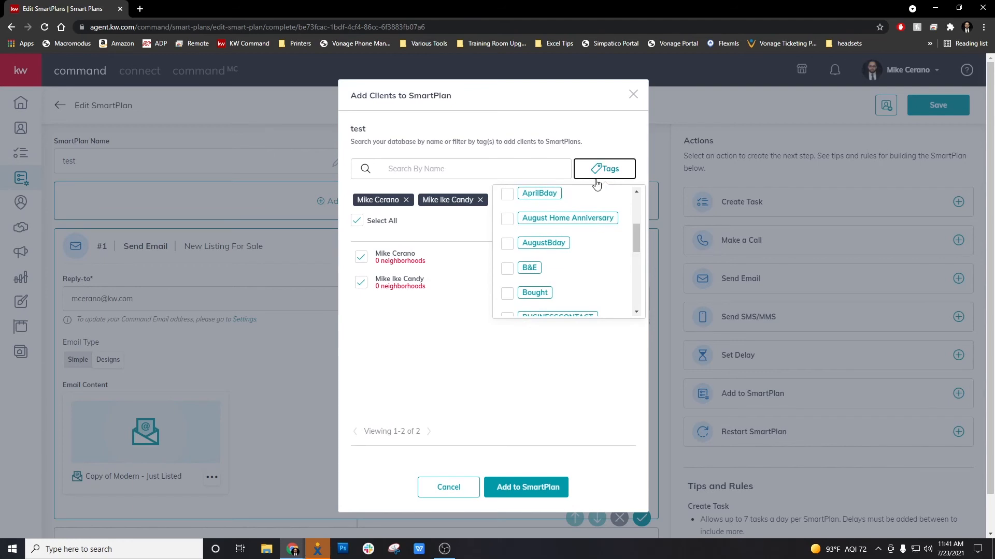
{"action": "left_click", "coordinate": [608, 155]}
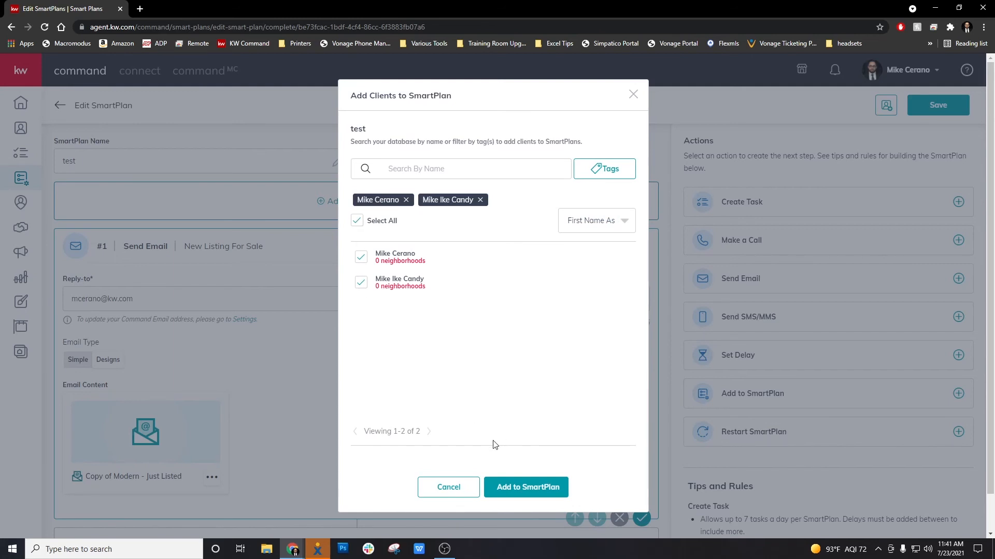
{"action": "left_click", "coordinate": [549, 492]}
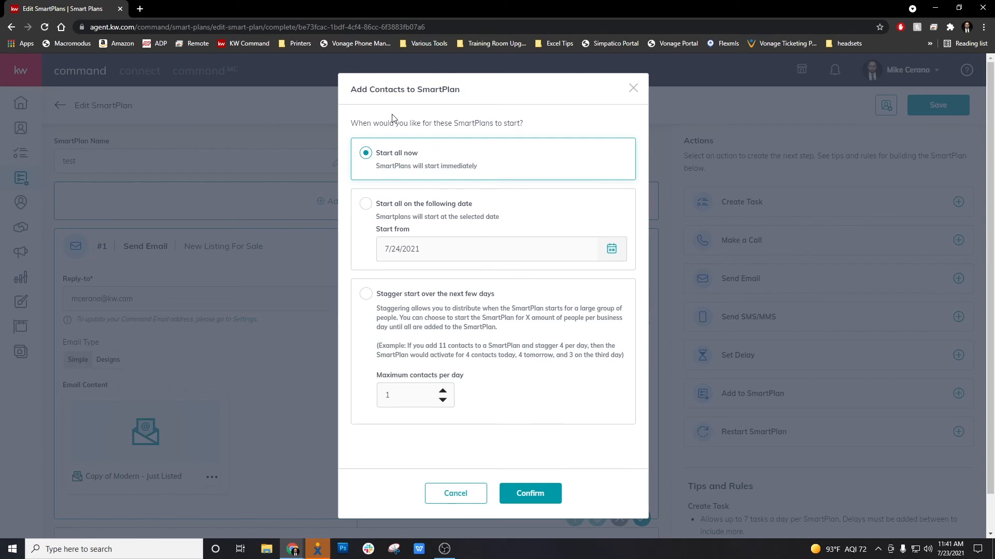
Step: Confirm Start all now and subscribe both contacts to the test plan
{"action": "left_click", "coordinate": [531, 496]}
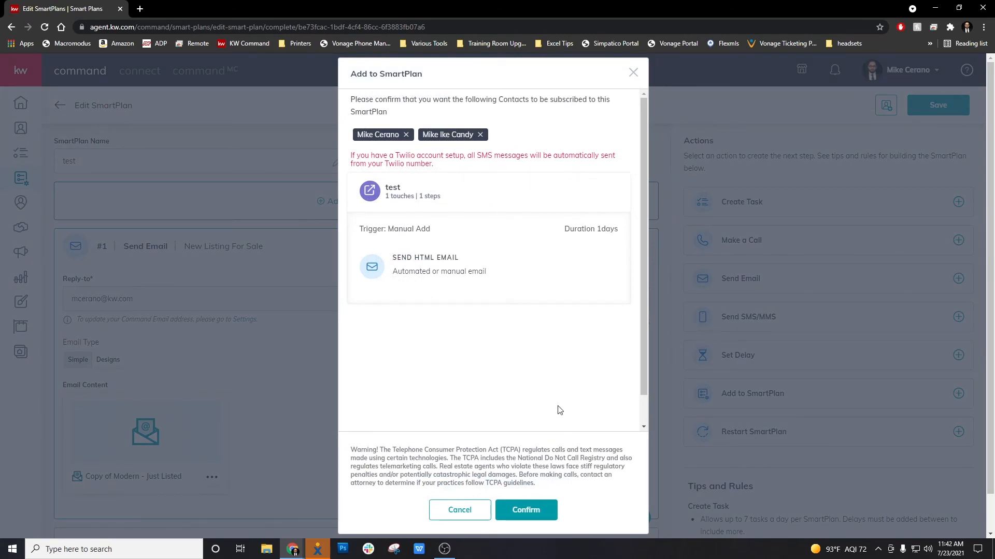
{"action": "left_click", "coordinate": [529, 510]}
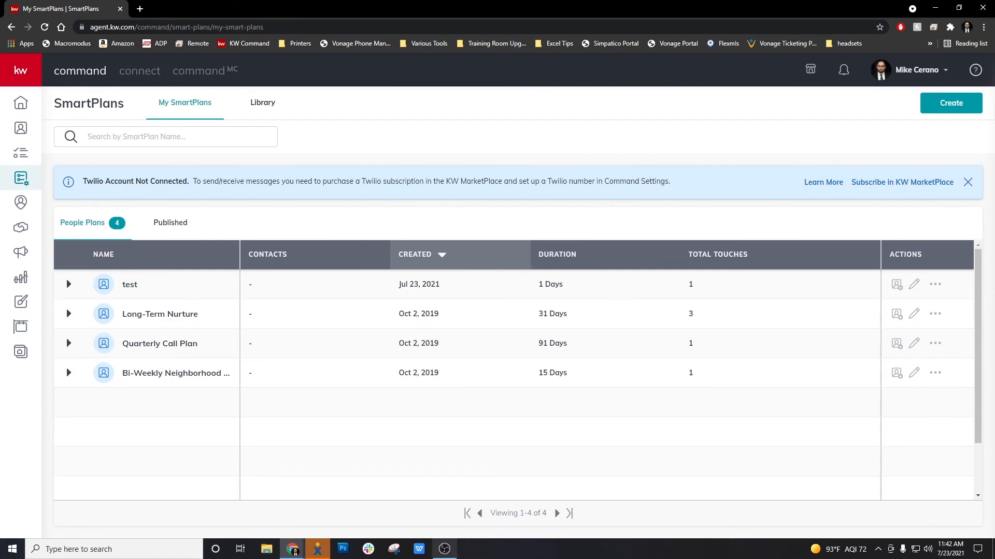
Step: Copy the test SmartPlan as 'test 2' and open the copy for editing
{"action": "left_click", "coordinate": [444, 550]}
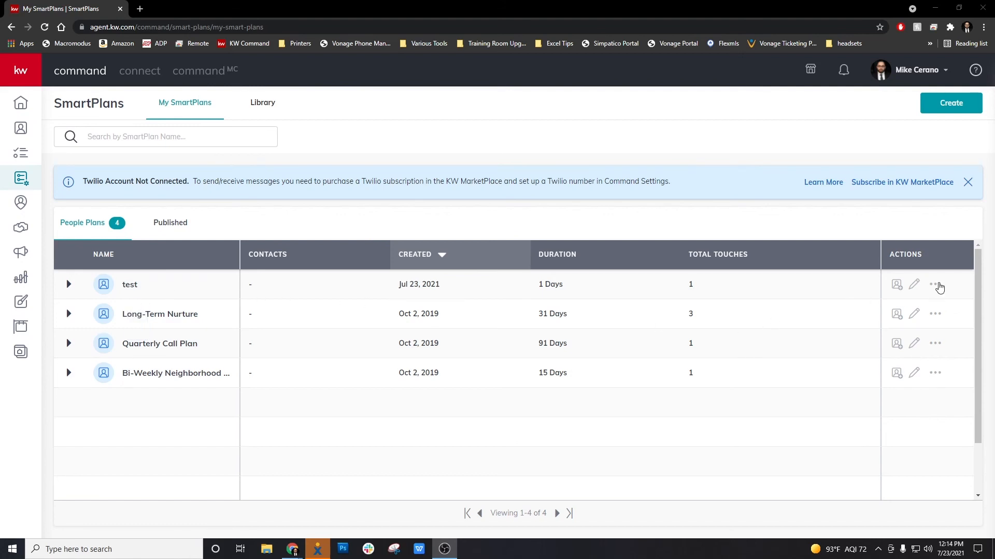
{"action": "left_click", "coordinate": [936, 286]}
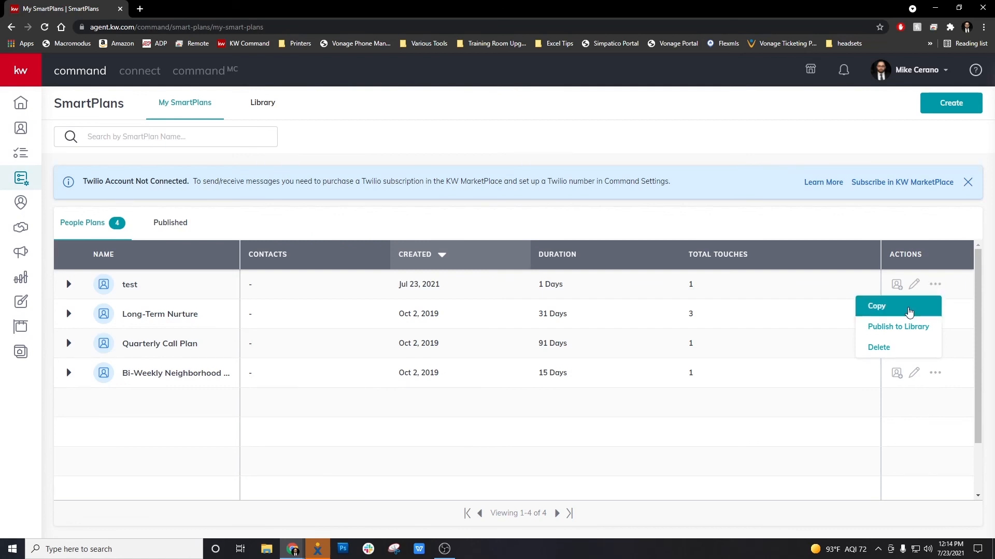
{"action": "left_click", "coordinate": [910, 311]}
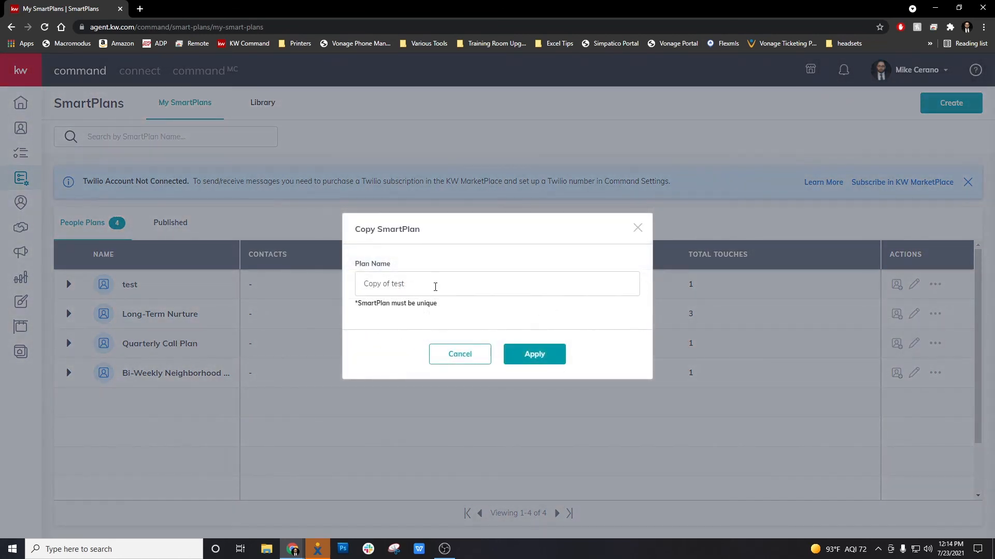
{"action": "left_click_drag", "start_coordinate": [435, 287], "coordinate": [286, 270]}
{"action": "type", "text": "test 2"}
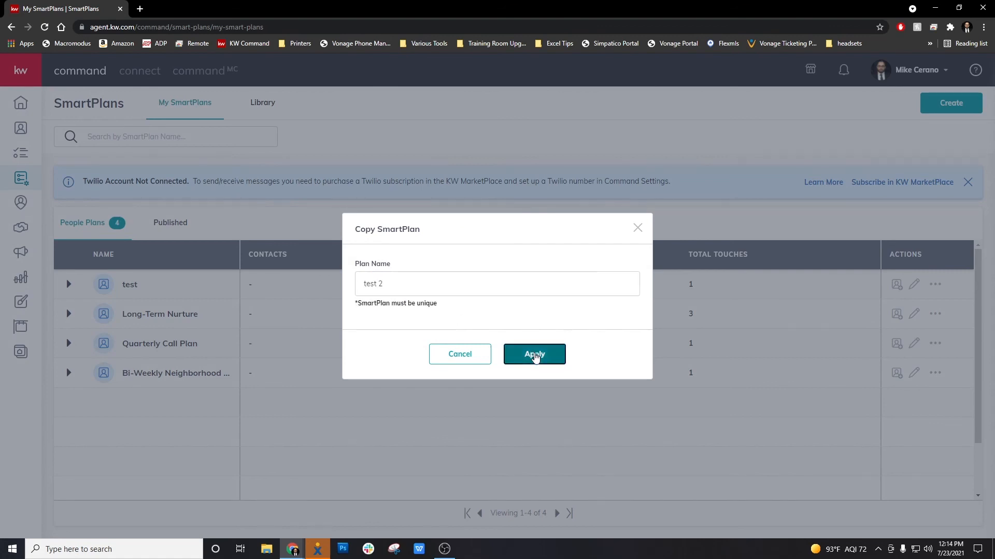
{"action": "left_click", "coordinate": [536, 355]}
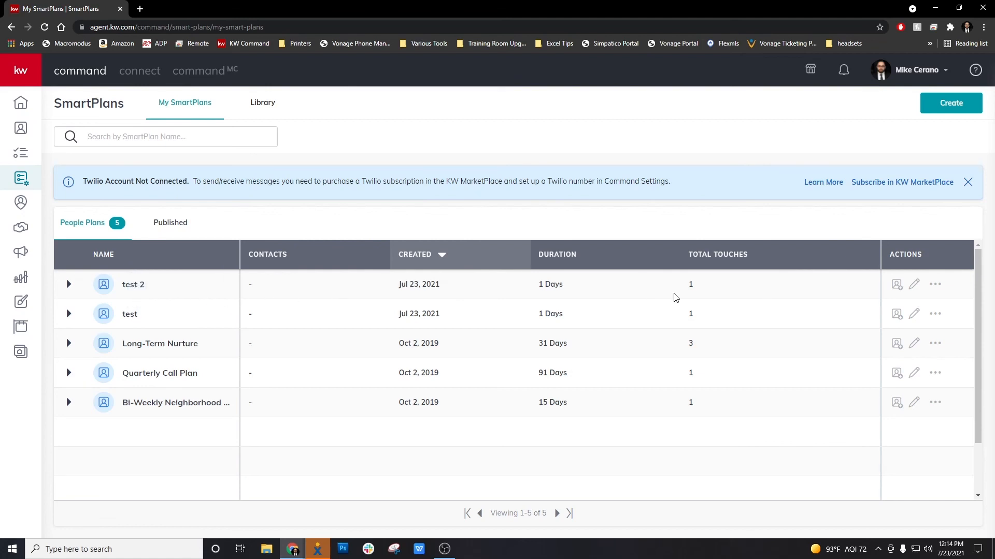
{"action": "left_click", "coordinate": [916, 284]}
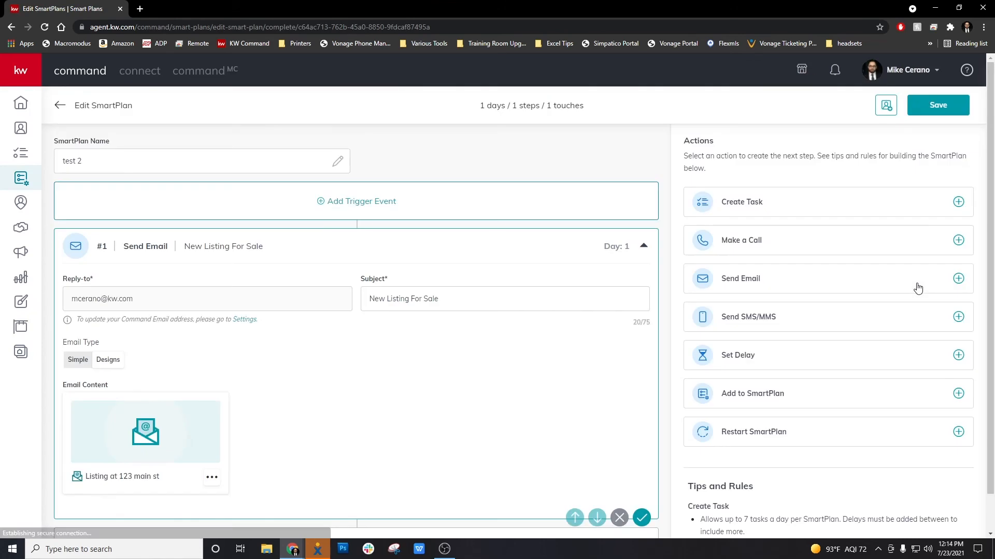
Step: Open test 2's Listing at 123 main st design via Edit Design, save and exit, then close Add Clients unchanged
{"action": "scroll", "coordinate": [472, 372], "scroll_direction": "down", "scroll_amount": 1}
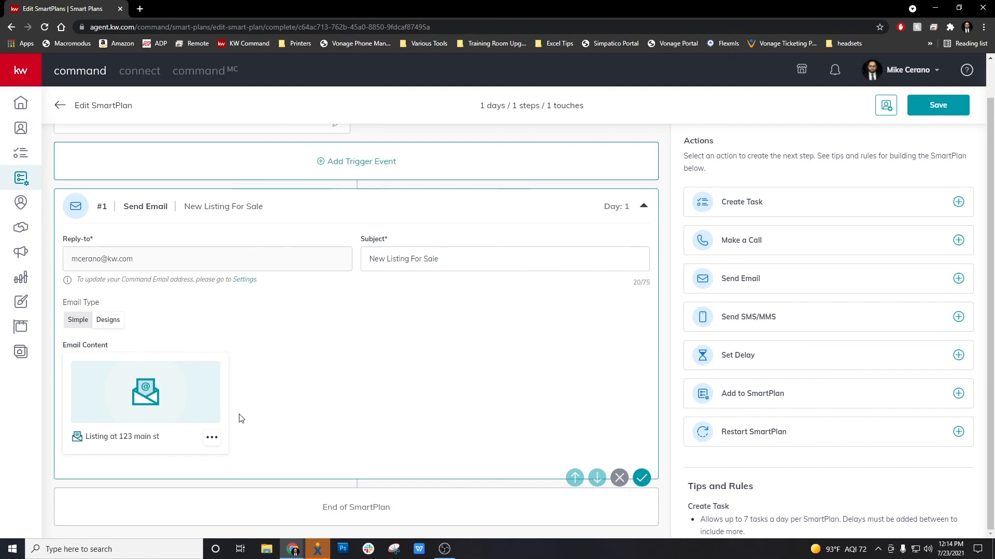
{"action": "scroll", "coordinate": [443, 363], "scroll_direction": "up", "scroll_amount": 1}
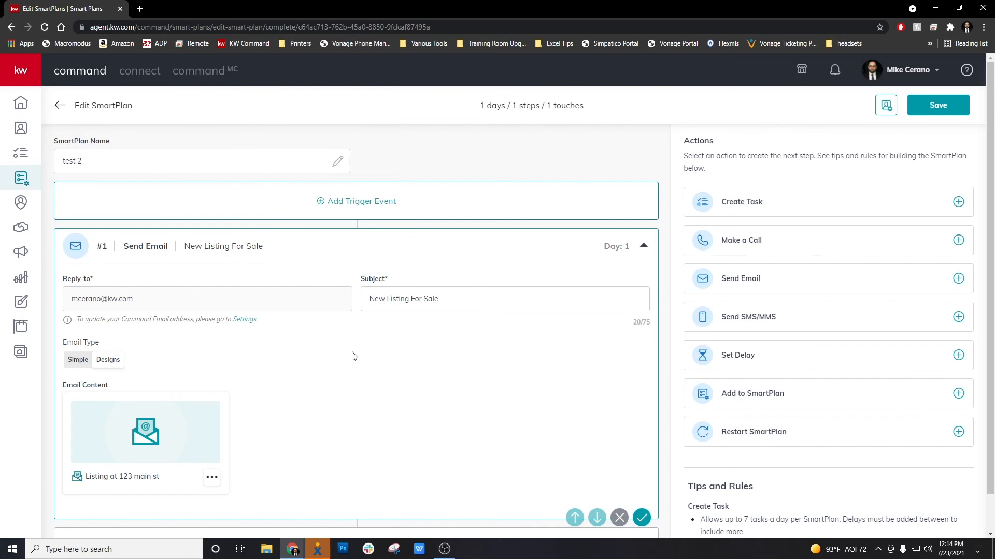
{"action": "scroll", "coordinate": [304, 424], "scroll_direction": "down", "scroll_amount": 1}
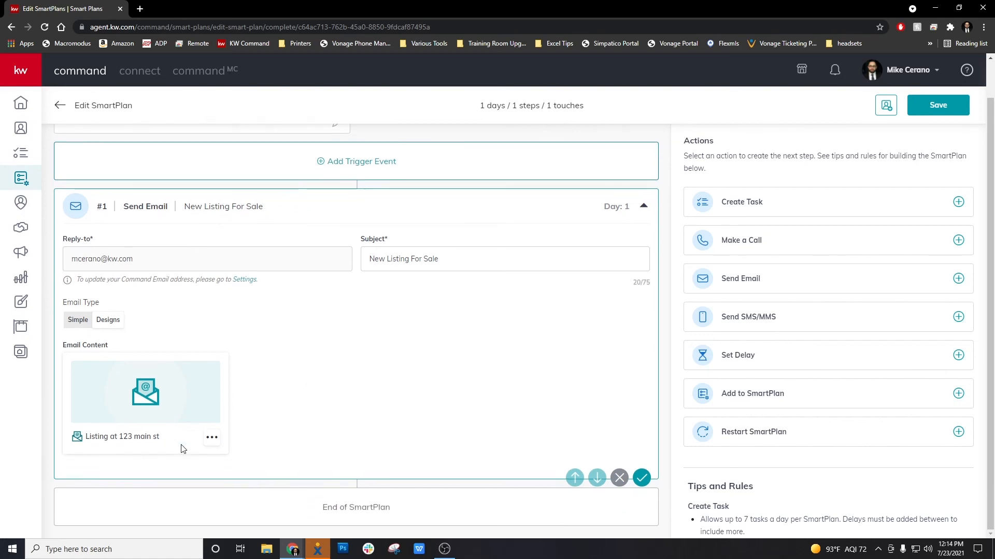
{"action": "left_click", "coordinate": [212, 438]}
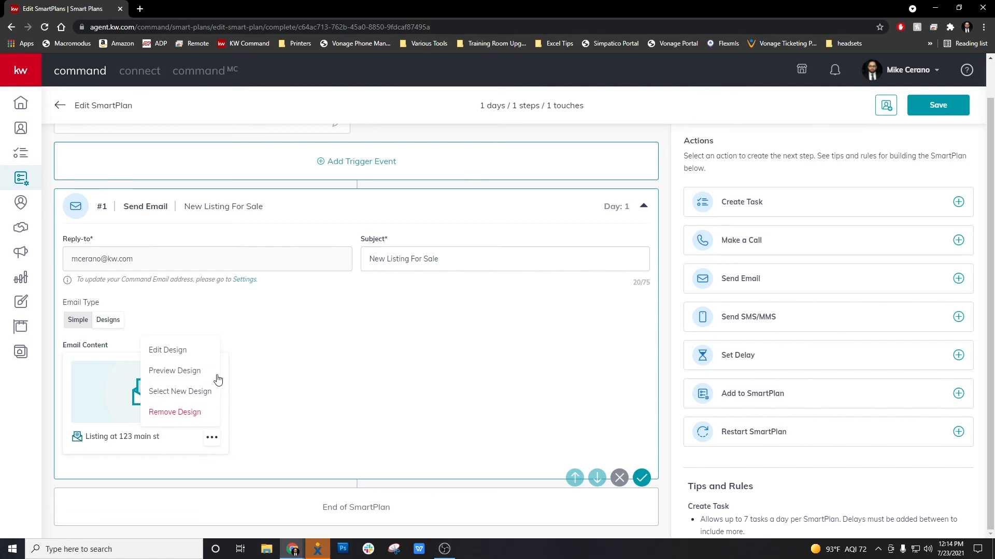
{"action": "left_click", "coordinate": [190, 353]}
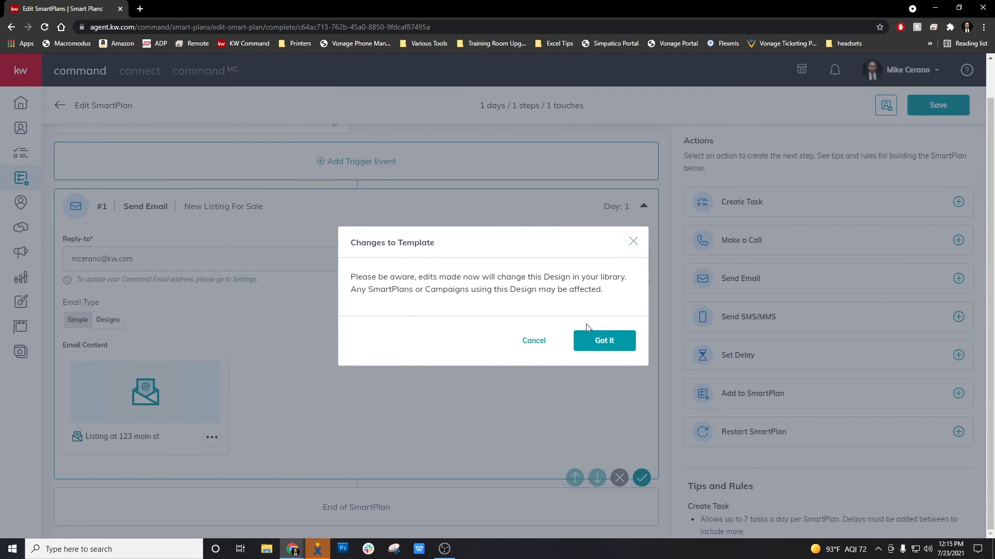
{"action": "left_click", "coordinate": [578, 340]}
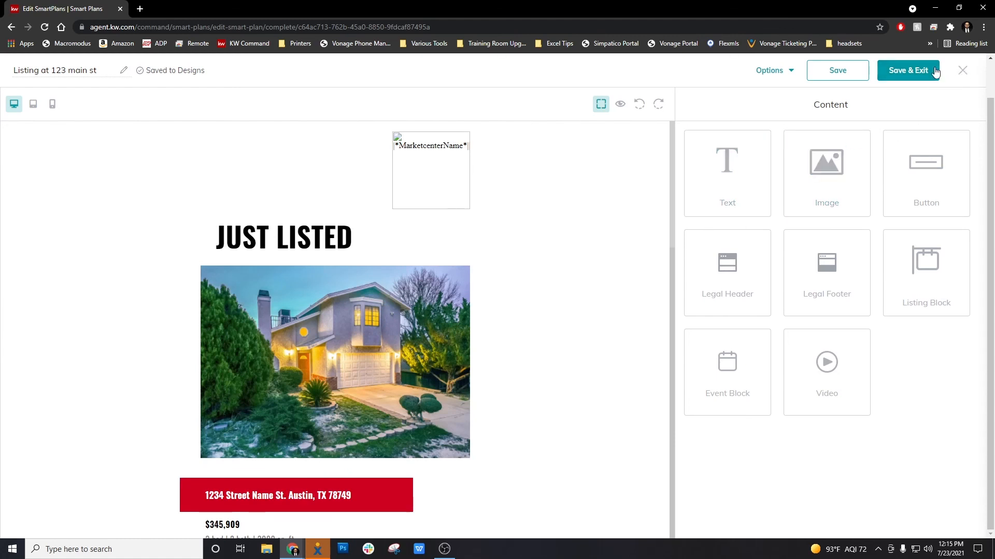
{"action": "left_click", "coordinate": [909, 73]}
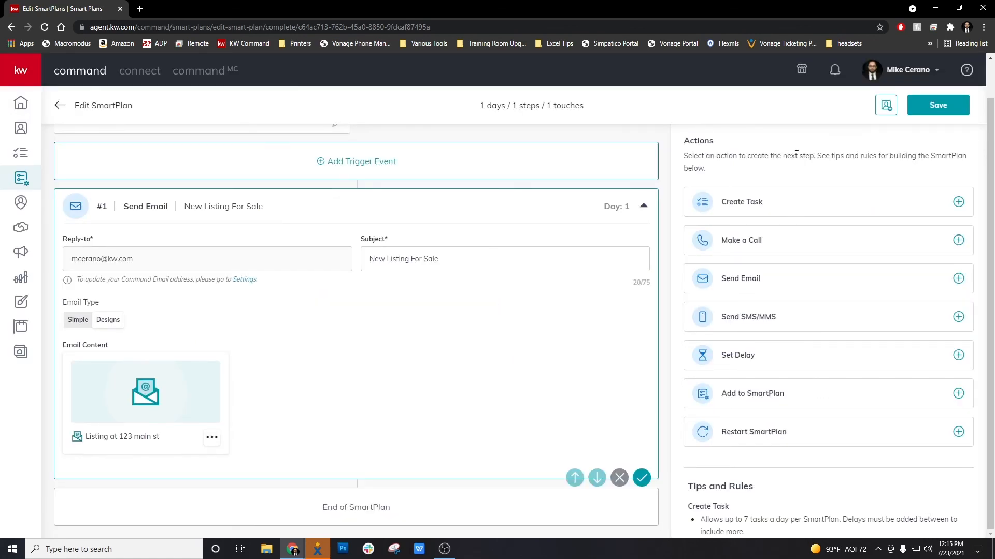
{"action": "left_click", "coordinate": [886, 106]}
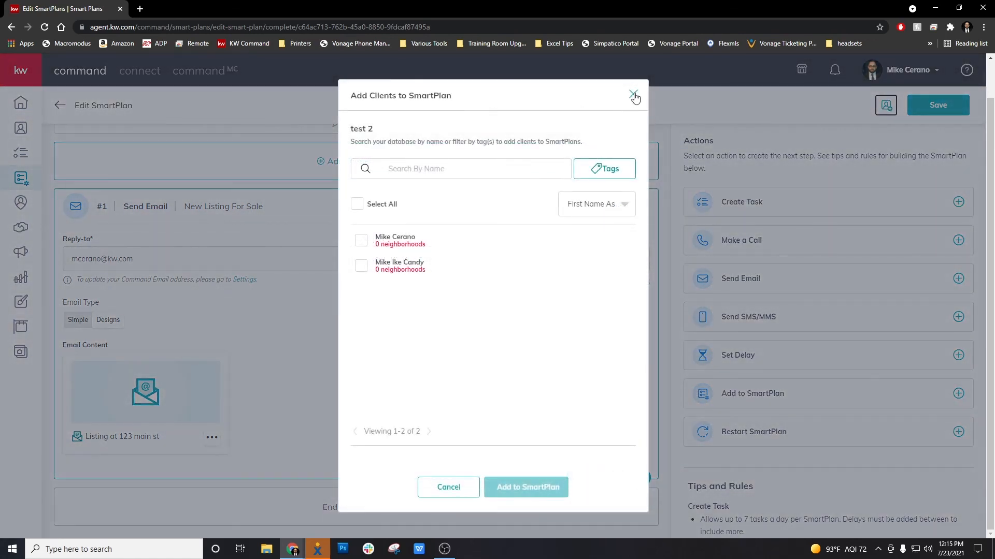
{"action": "left_click", "coordinate": [633, 96]}
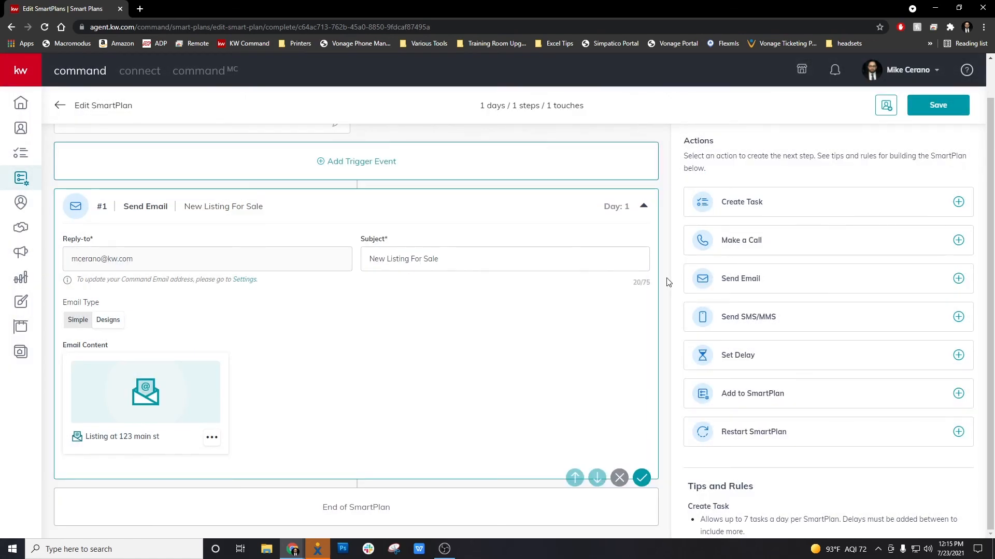